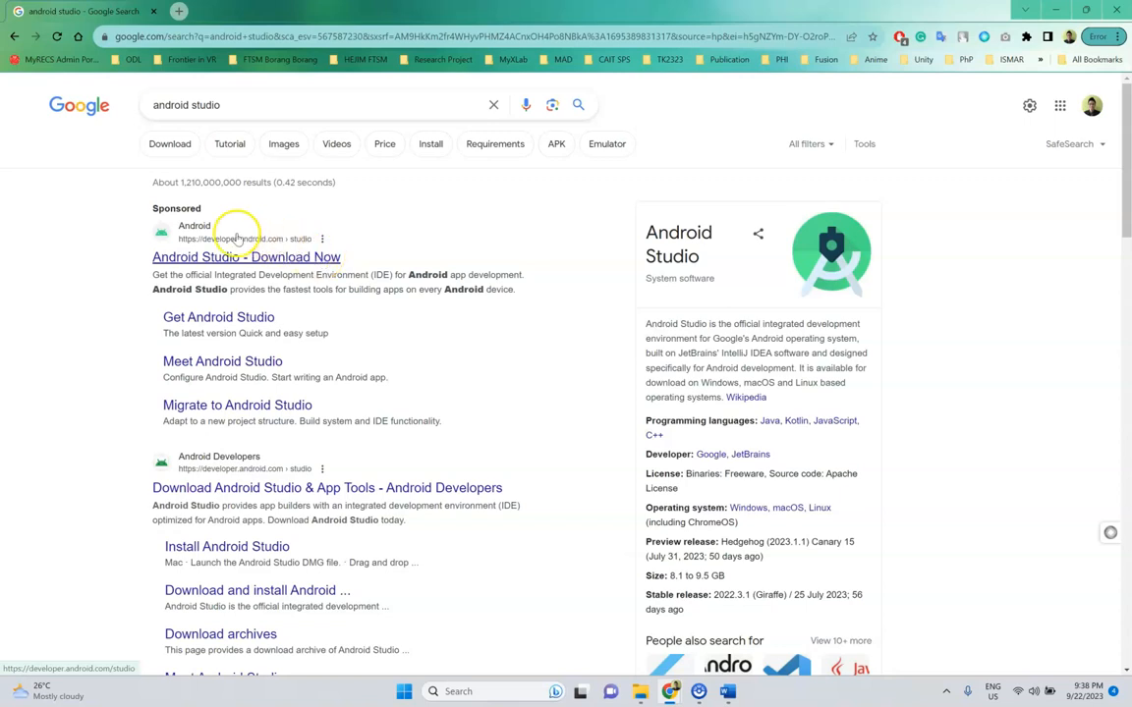
Step: Open the official Android Studio download page from the search results and look over the installer packages offered for each platform
{"action": "left_click", "coordinate": [320, 261]}
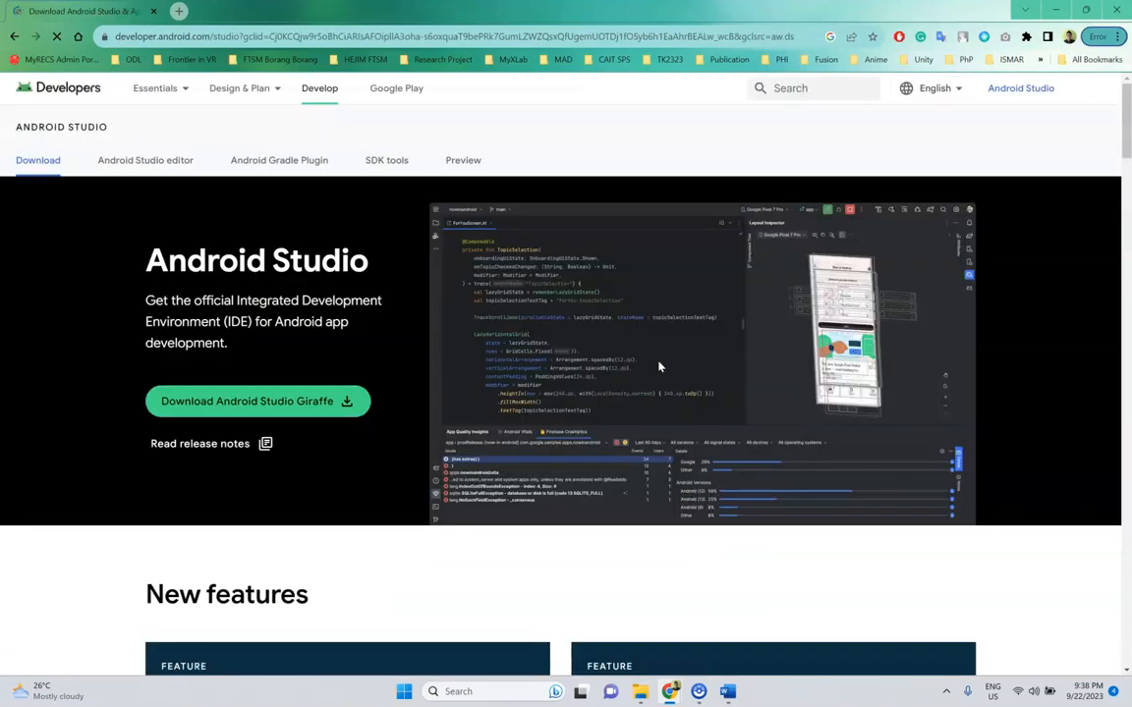
{"action": "left_click", "coordinate": [294, 456]}
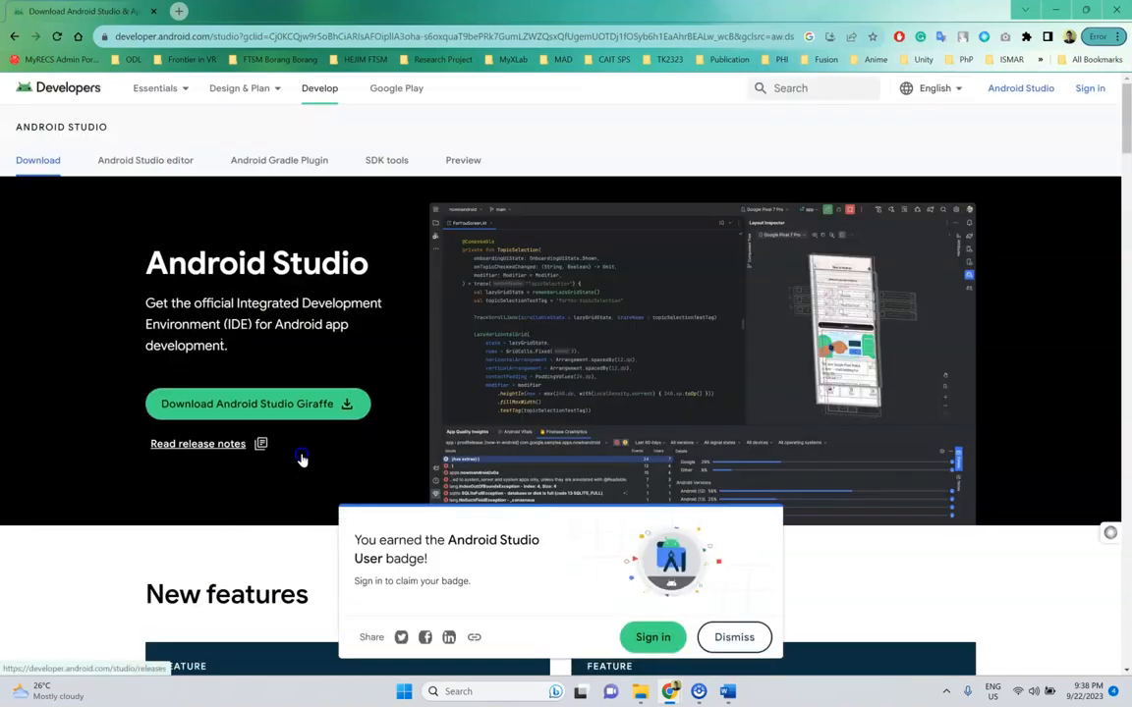
{"action": "key", "text": "alt+Left"}
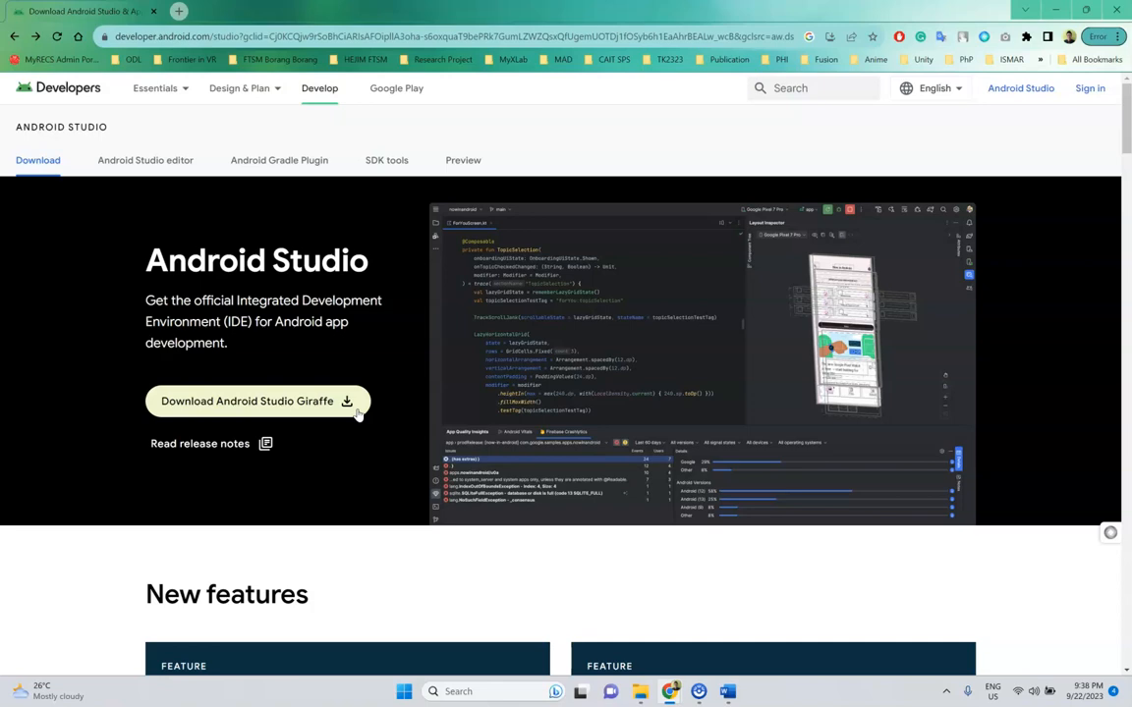
{"action": "scroll", "coordinate": [358, 414], "scroll_direction": "down", "scroll_amount": 15}
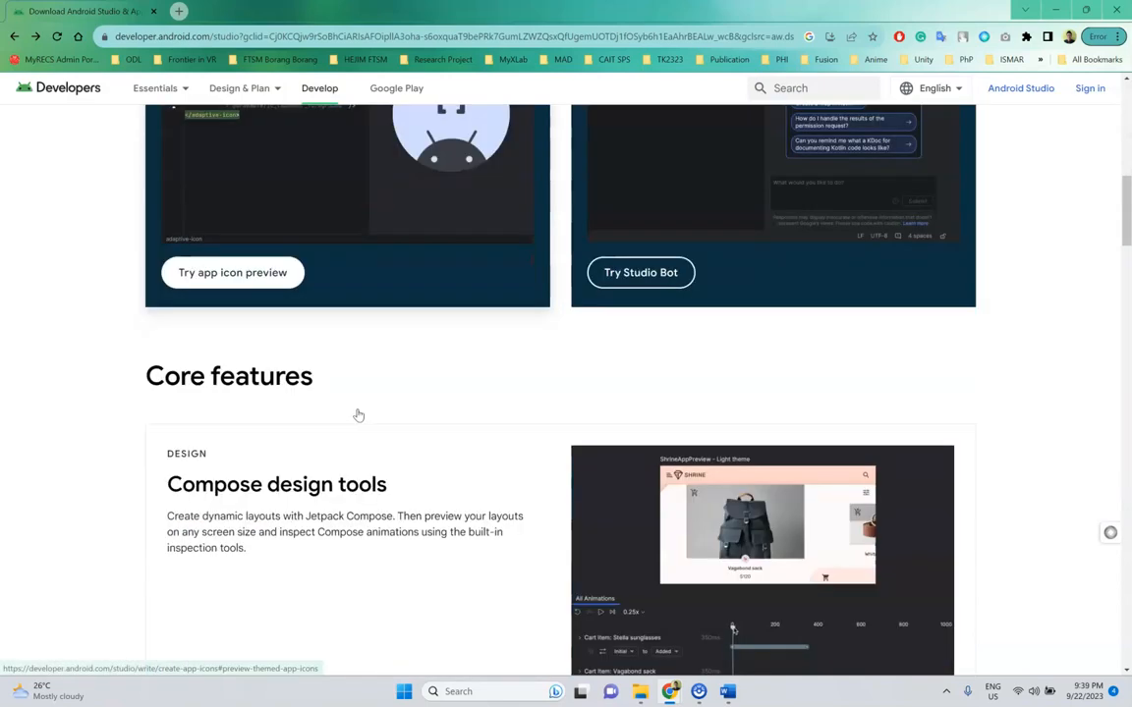
{"action": "scroll", "coordinate": [487, 462], "scroll_direction": "down", "scroll_amount": 12}
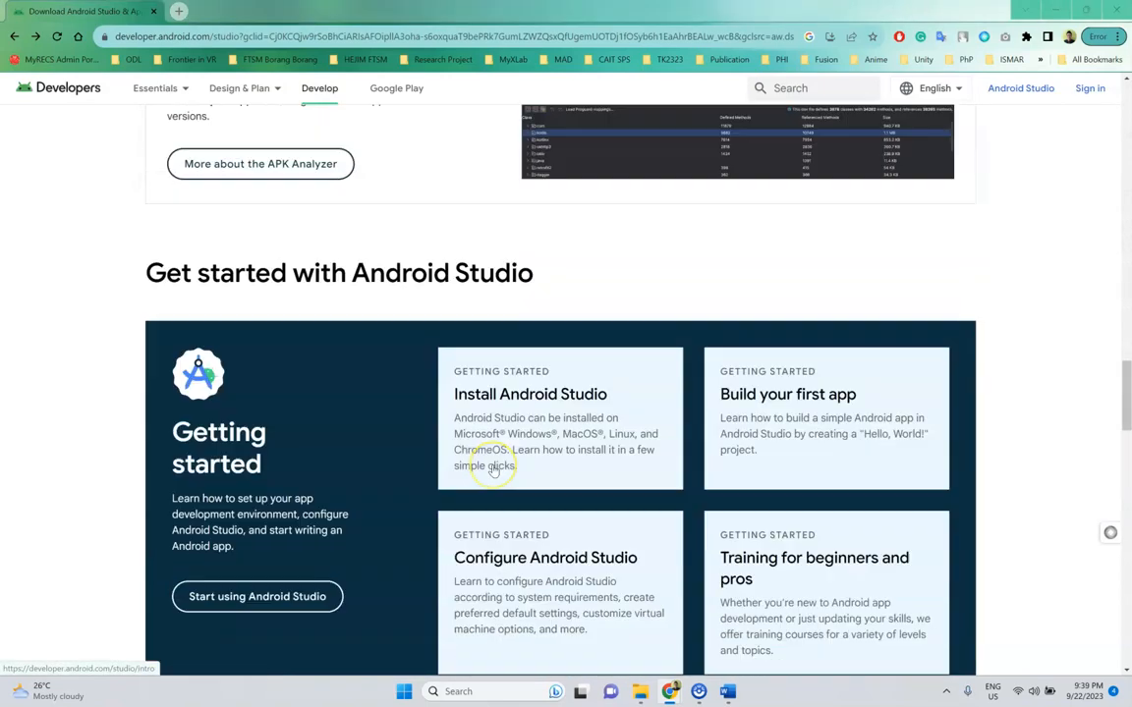
{"action": "scroll", "coordinate": [494, 469], "scroll_direction": "down", "scroll_amount": 4}
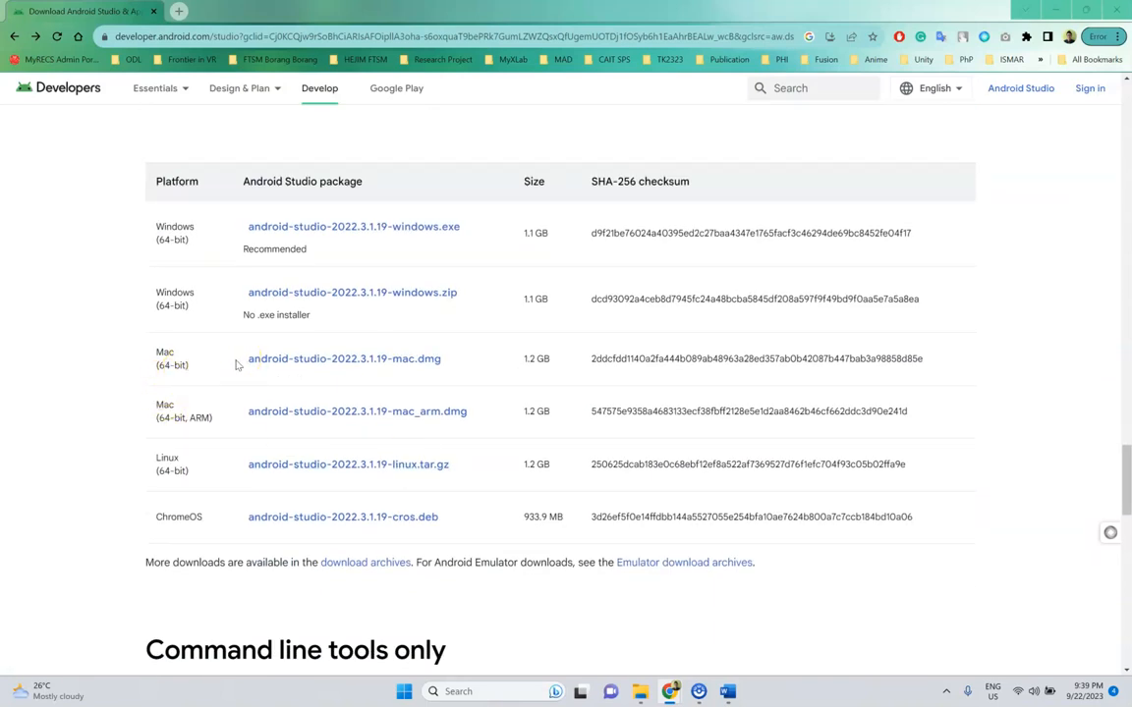
Step: Switch to the Downloads folder in File Explorer and run the android-studio-2022.3.1.19-windows installer
{"action": "mouse_move", "coordinate": [639, 691]}
{"action": "left_click", "coordinate": [593, 614]}
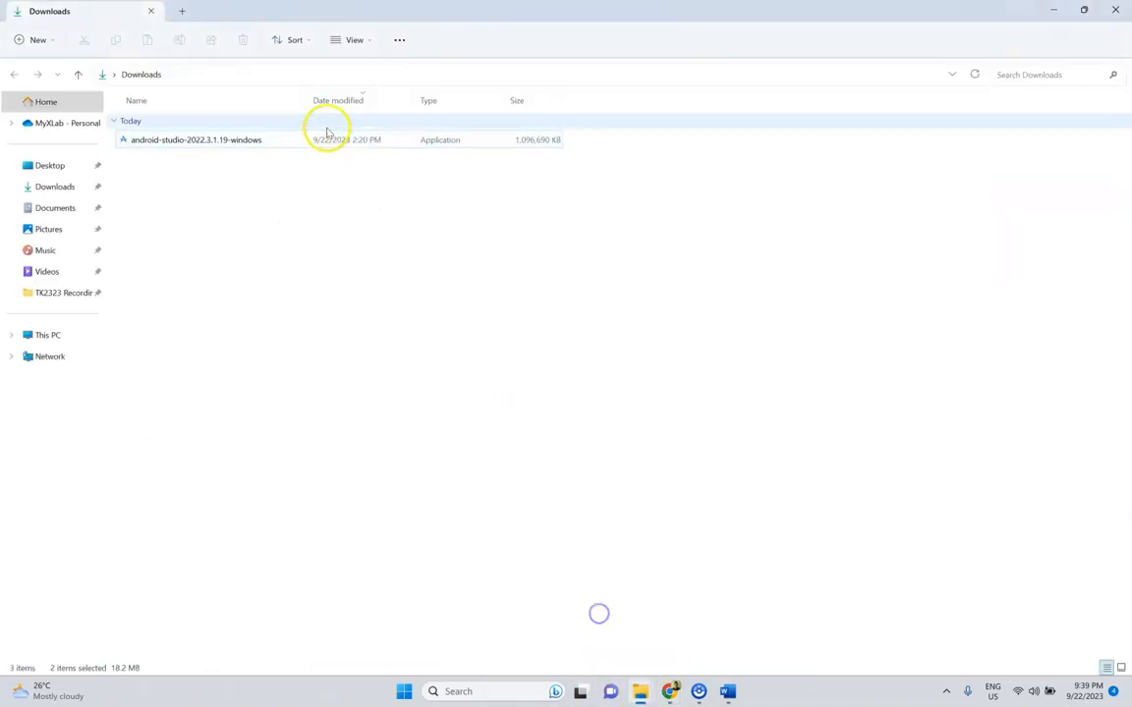
{"action": "double_click", "coordinate": [229, 145]}
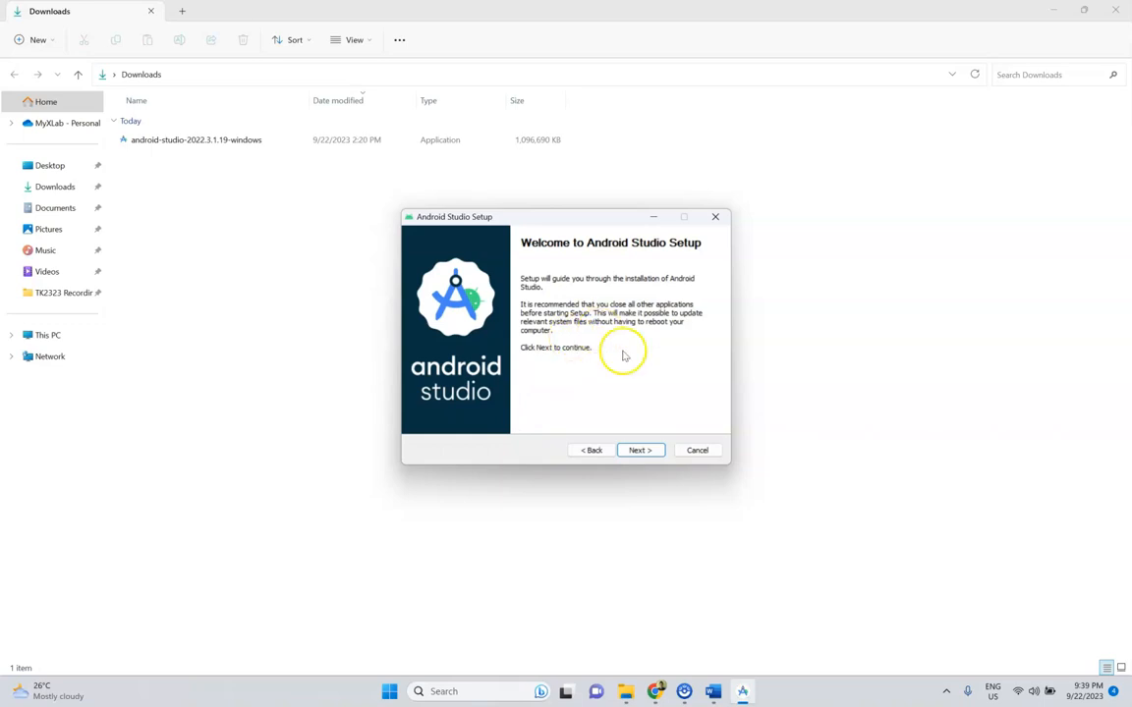
Step: Install Android Studio with the Android Virtual Device component to C:\Program Files\Android\Android Studio, using the Android Studio Start Menu folder
{"action": "left_click", "coordinate": [644, 453]}
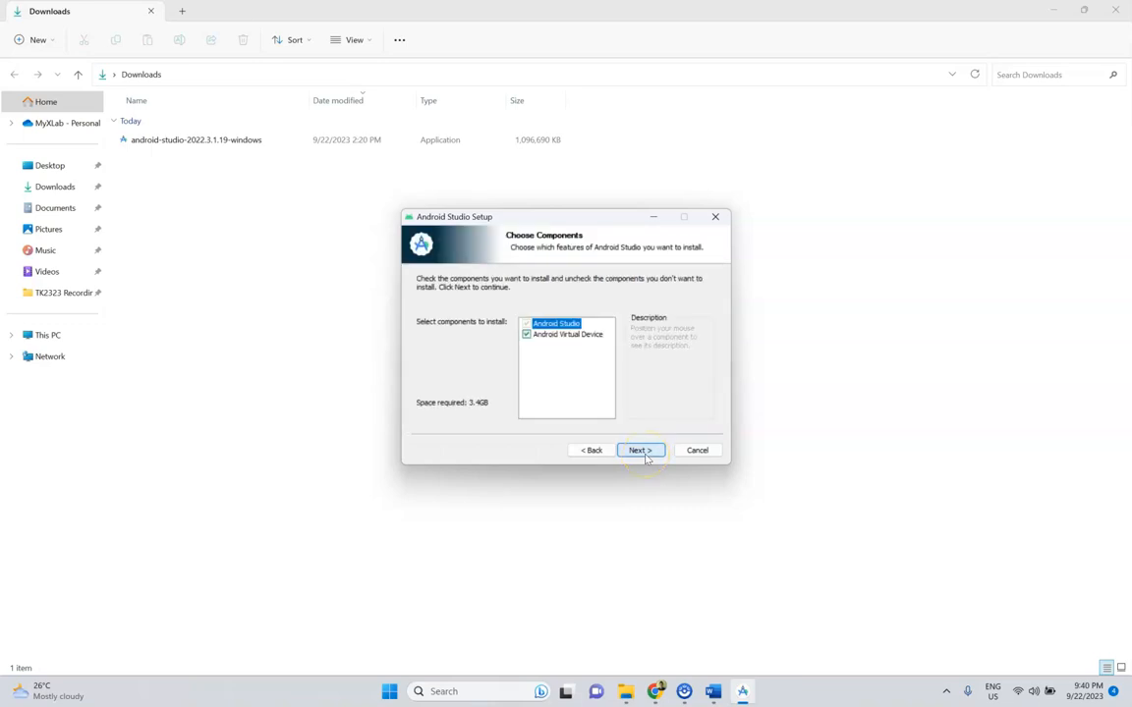
{"action": "mouse_move", "coordinate": [552, 324]}
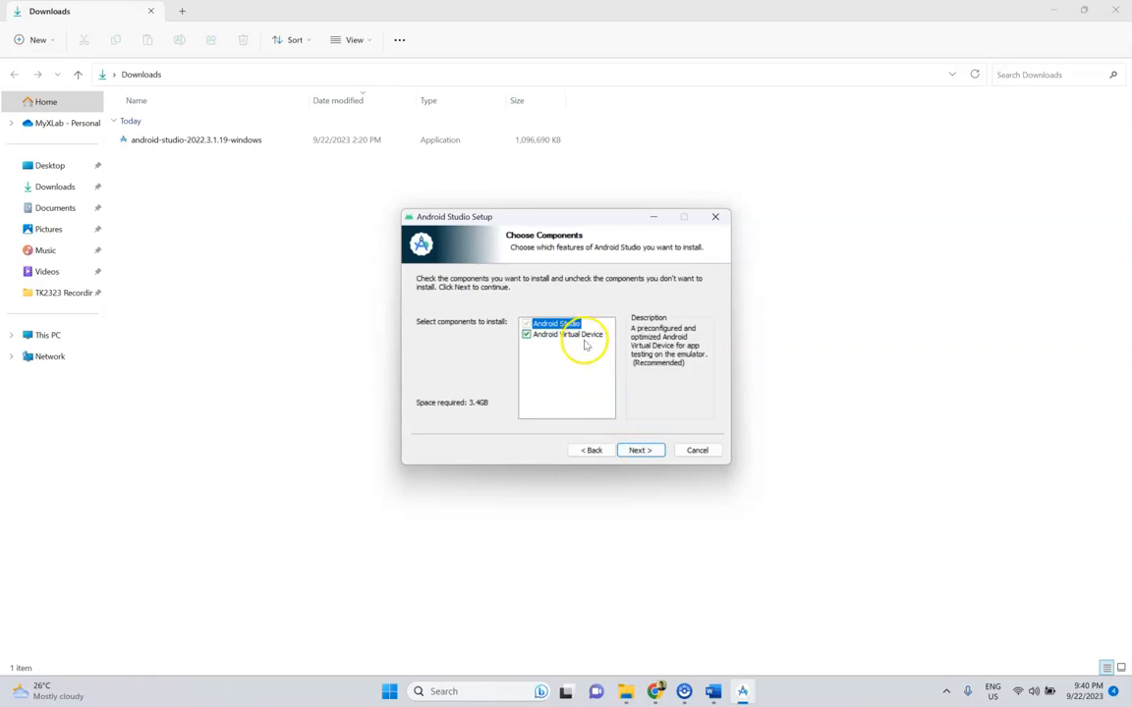
{"action": "left_click", "coordinate": [634, 452]}
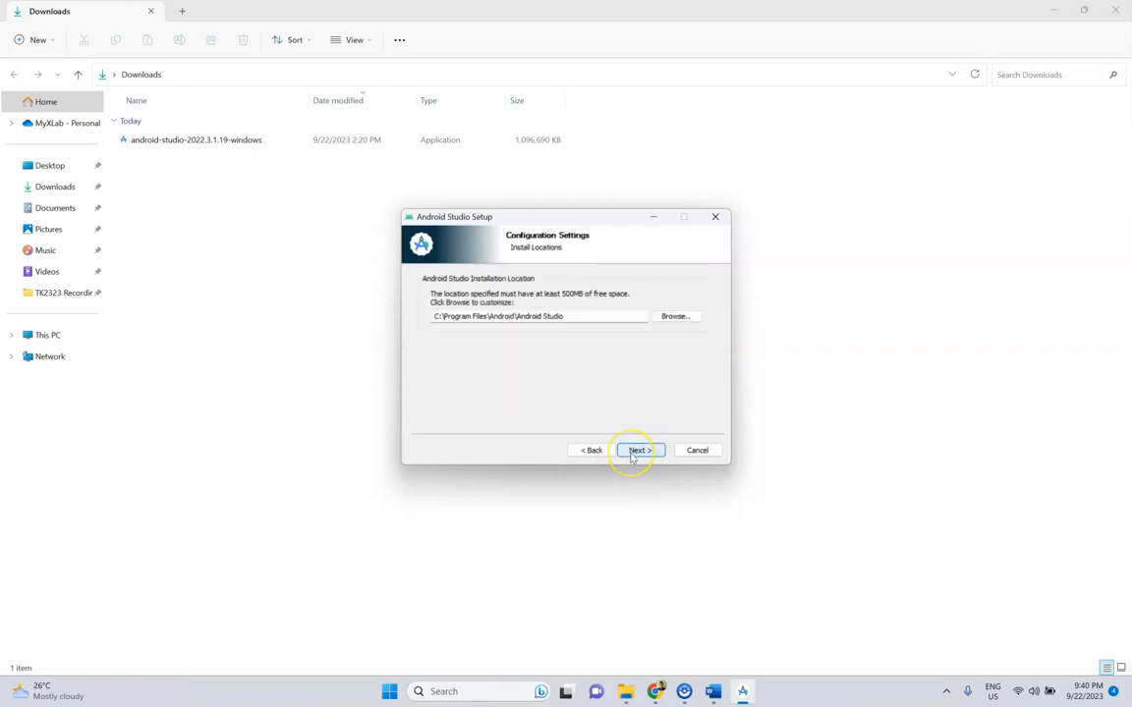
{"action": "left_click", "coordinate": [600, 314]}
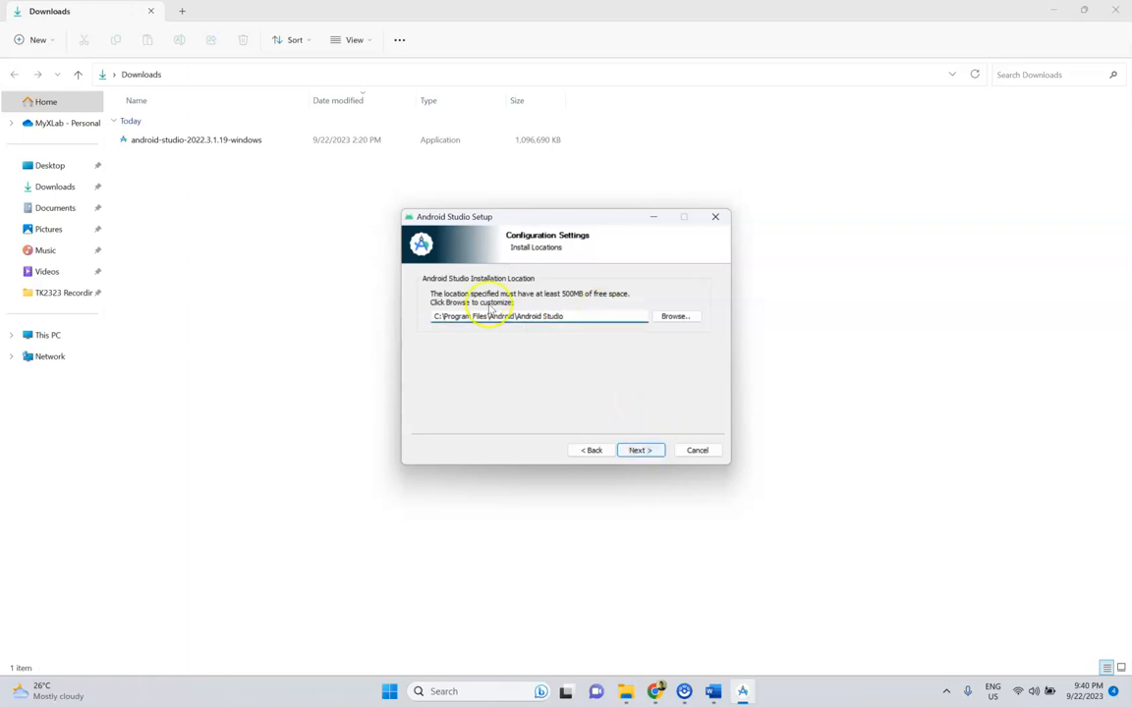
{"action": "left_click", "coordinate": [651, 458]}
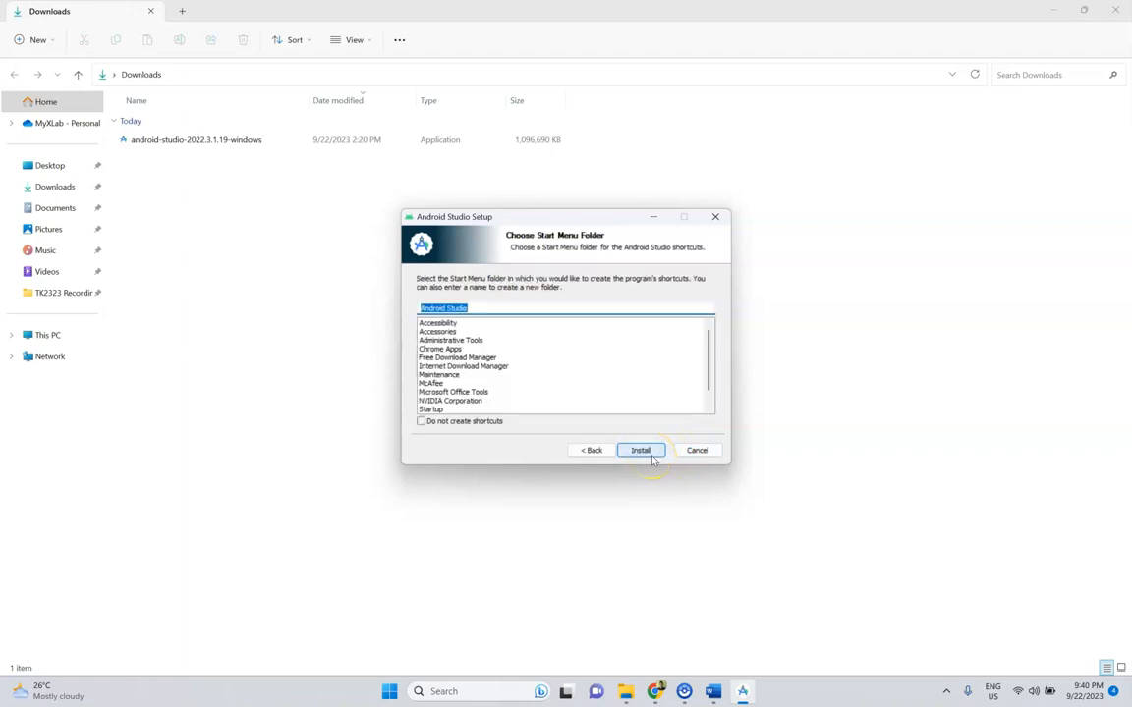
{"action": "left_click", "coordinate": [650, 454]}
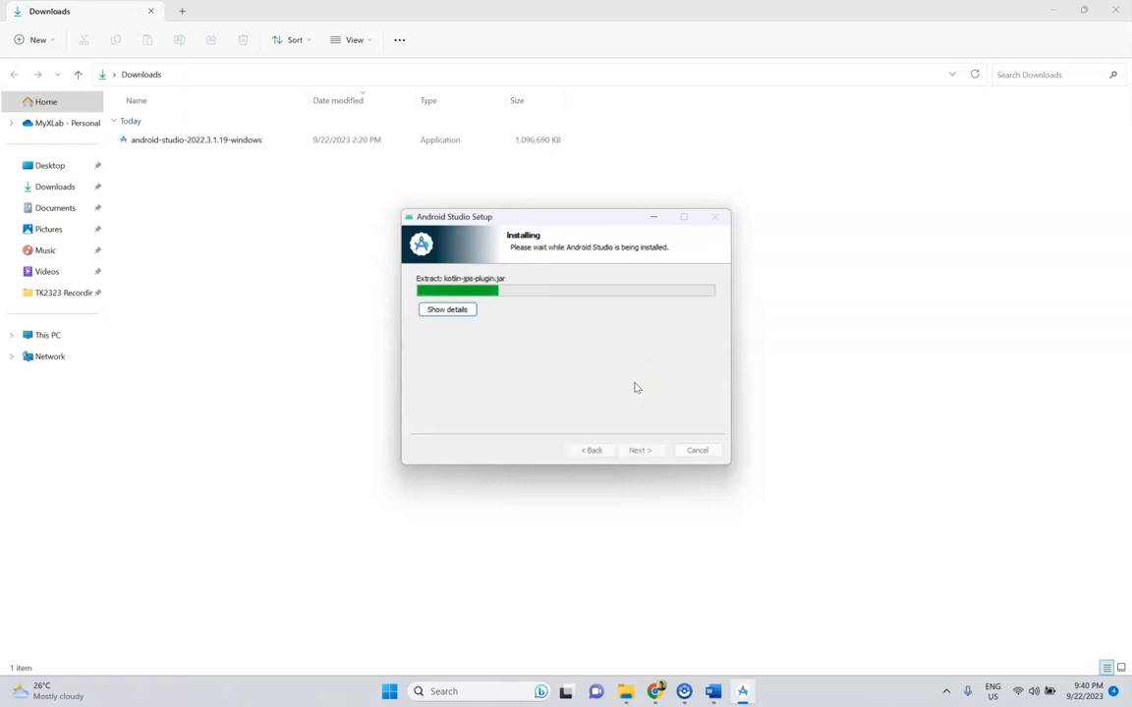
Step: Complete the Android Studio installer with the option to start Android Studio enabled
{"action": "left_click", "coordinate": [646, 500]}
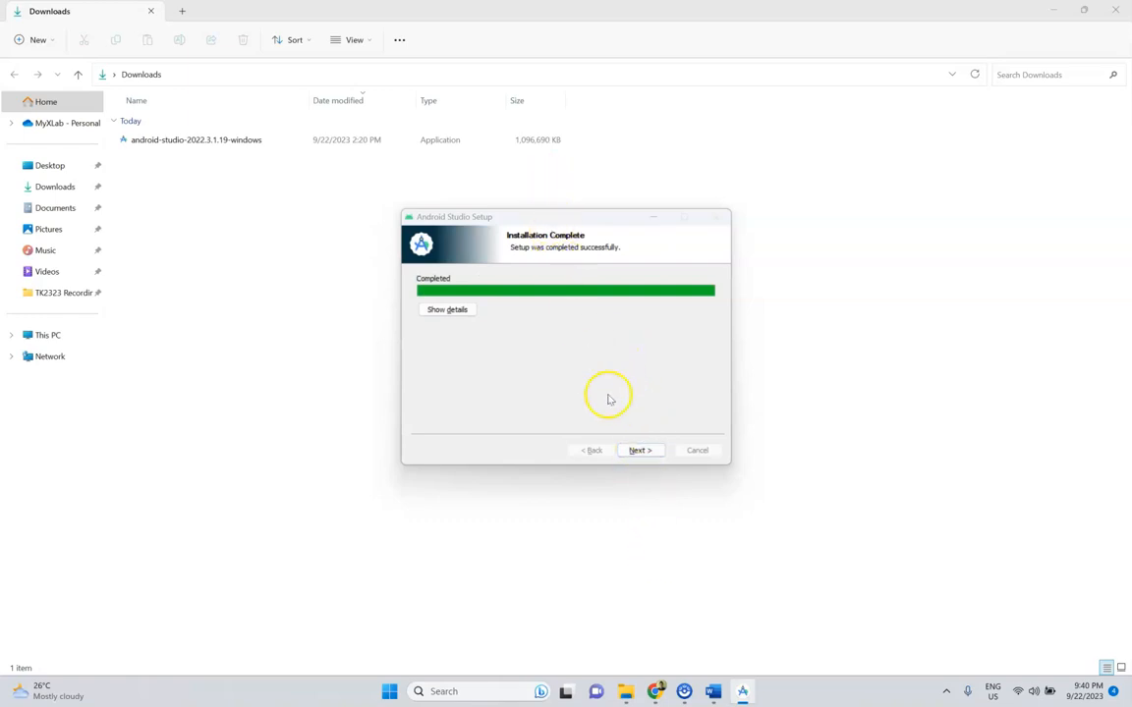
{"action": "left_click", "coordinate": [639, 450]}
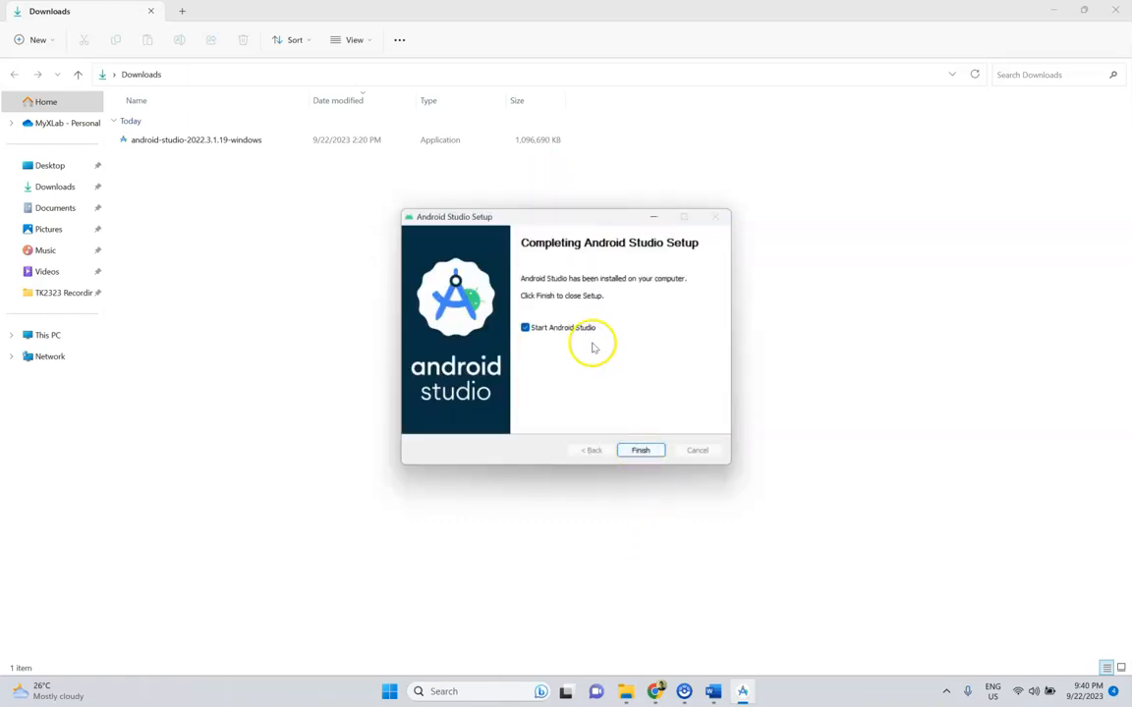
{"action": "left_click", "coordinate": [639, 450]}
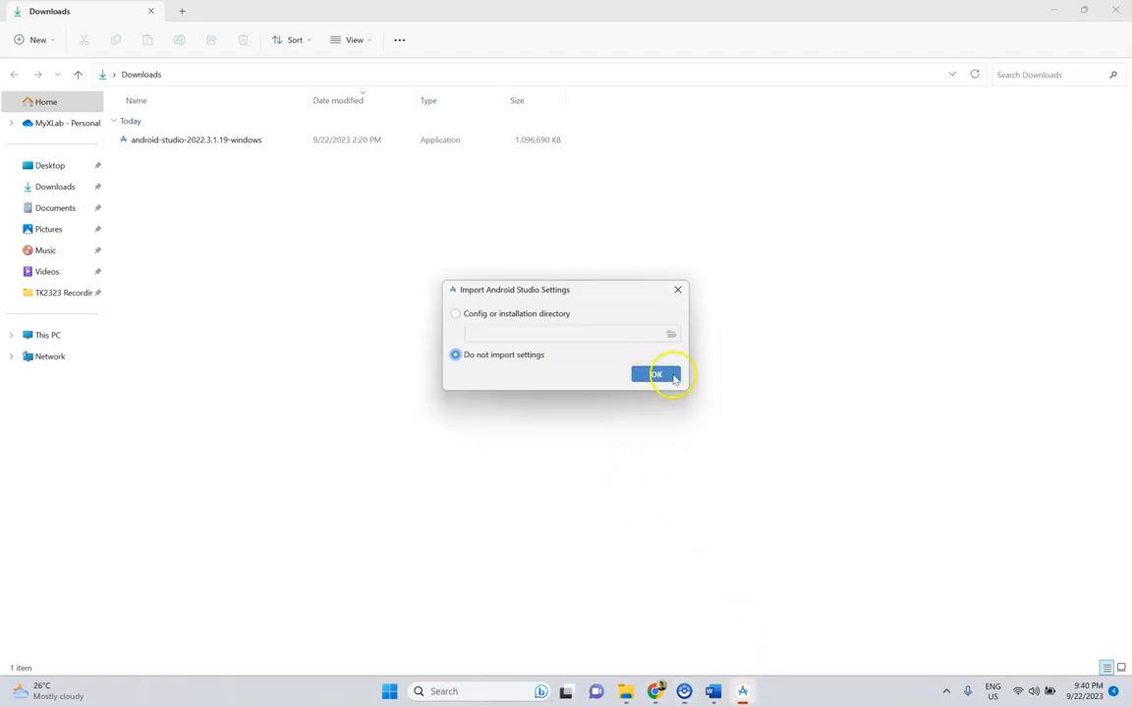
Step: Choose not to import settings and decline sending usage statistics to Google
{"action": "left_click", "coordinate": [656, 375]}
{"action": "left_click", "coordinate": [658, 375]}
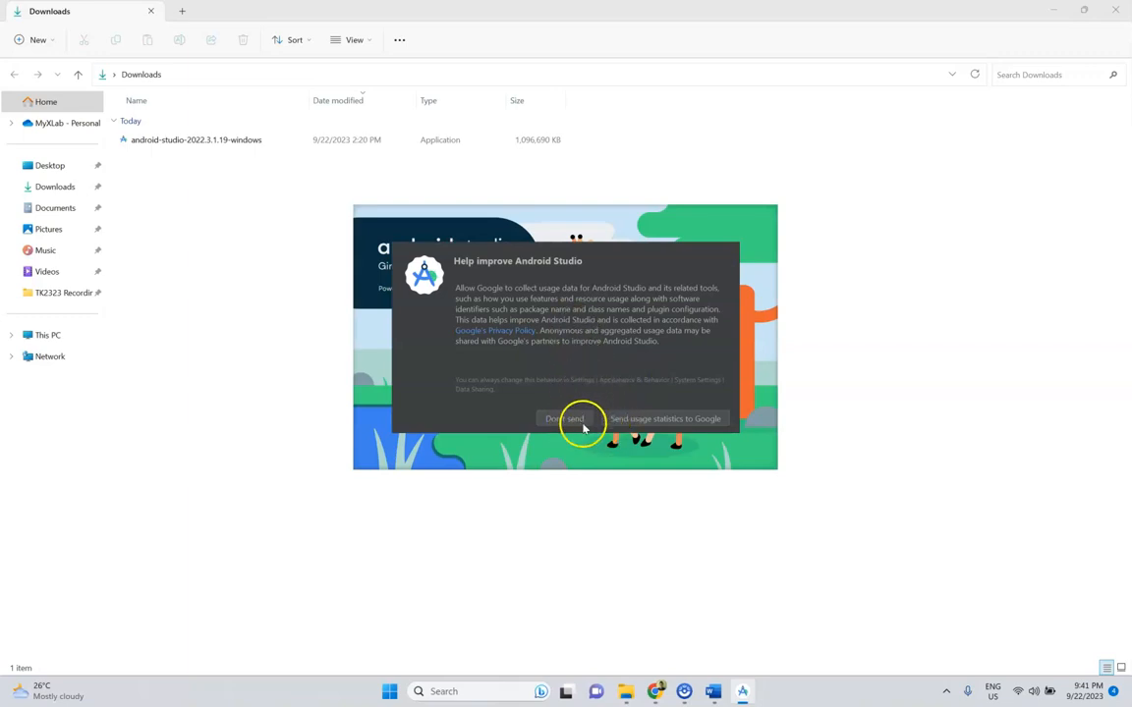
{"action": "left_click", "coordinate": [578, 421]}
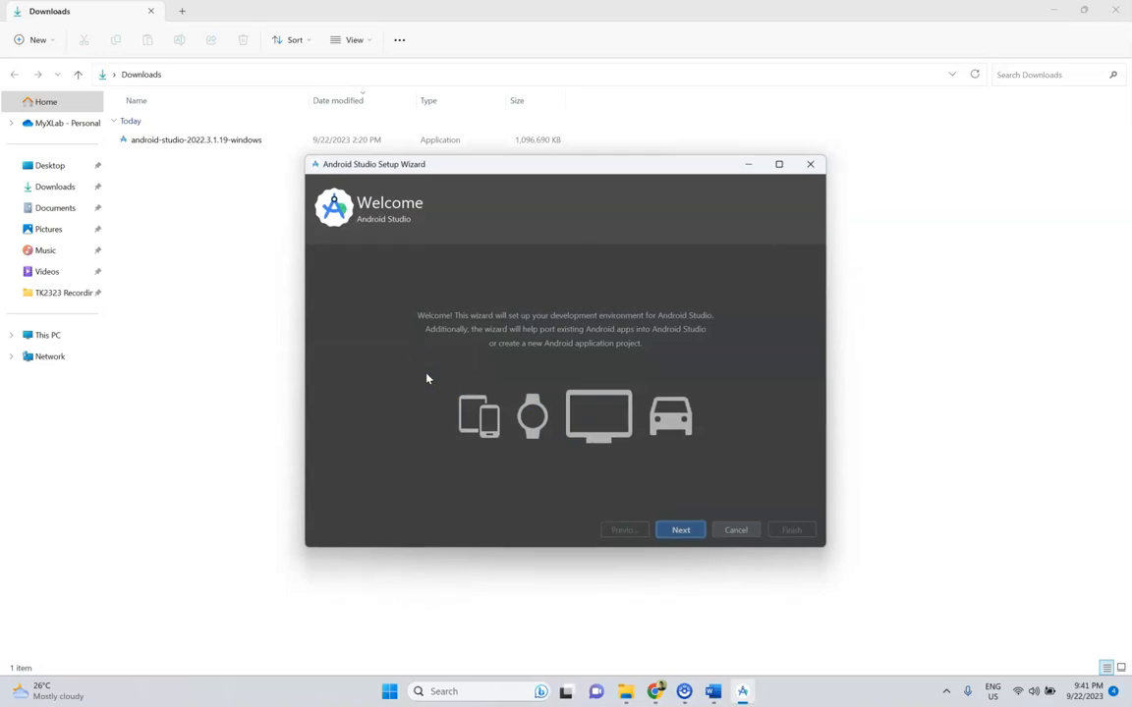
Step: Go through the setup wizard with the Standard install type and the Light UI theme
{"action": "left_click", "coordinate": [681, 530]}
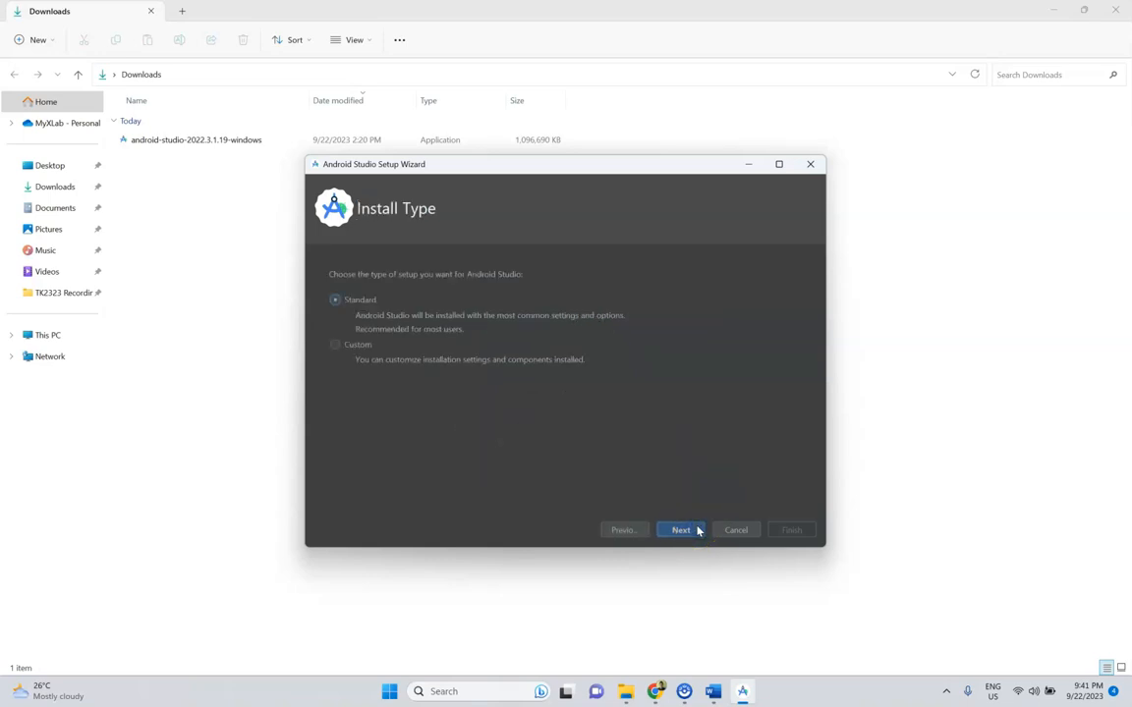
{"action": "left_click", "coordinate": [697, 529]}
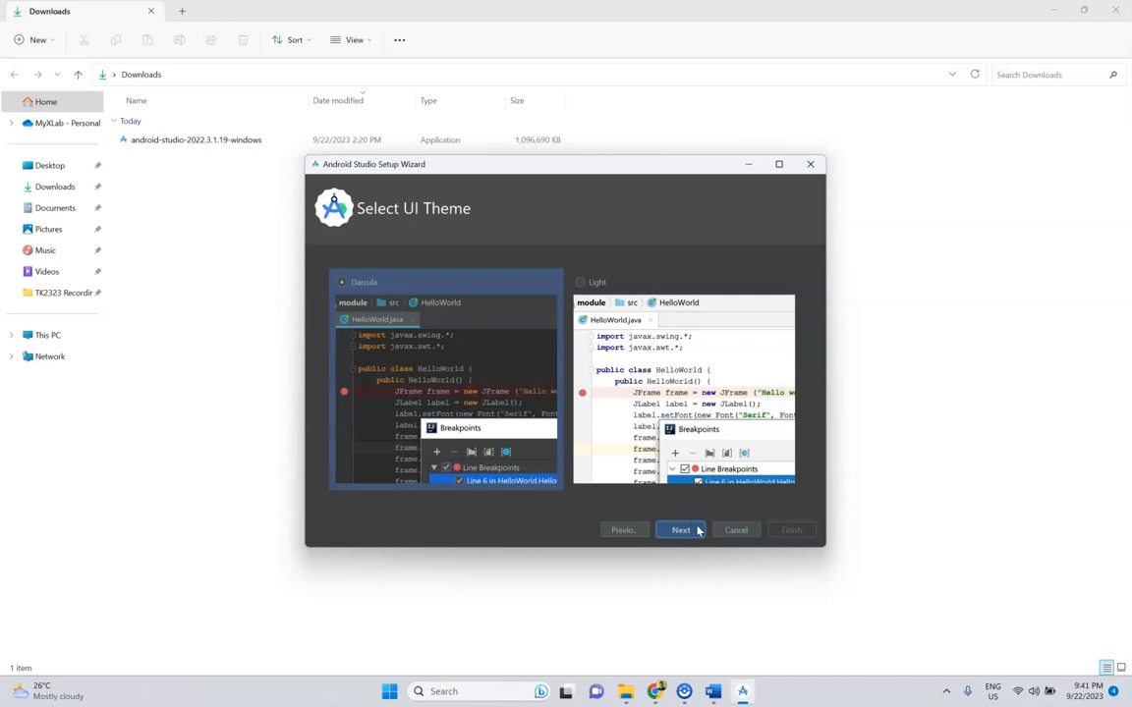
{"action": "left_click", "coordinate": [601, 282]}
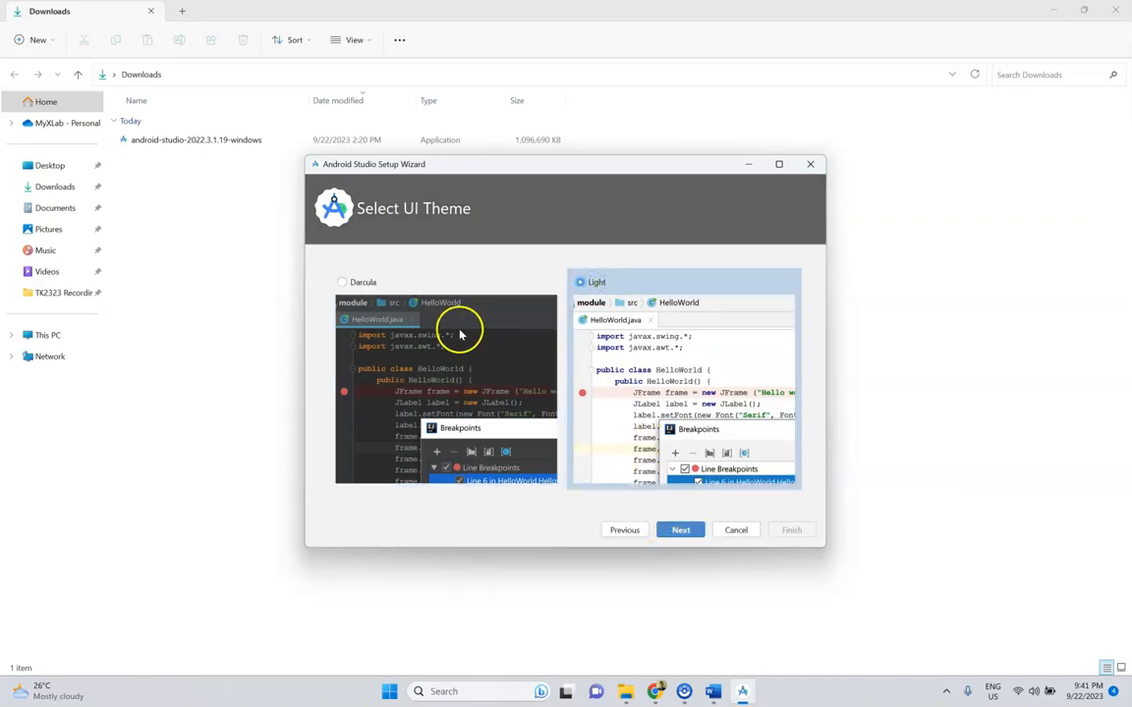
{"action": "left_click", "coordinate": [339, 283]}
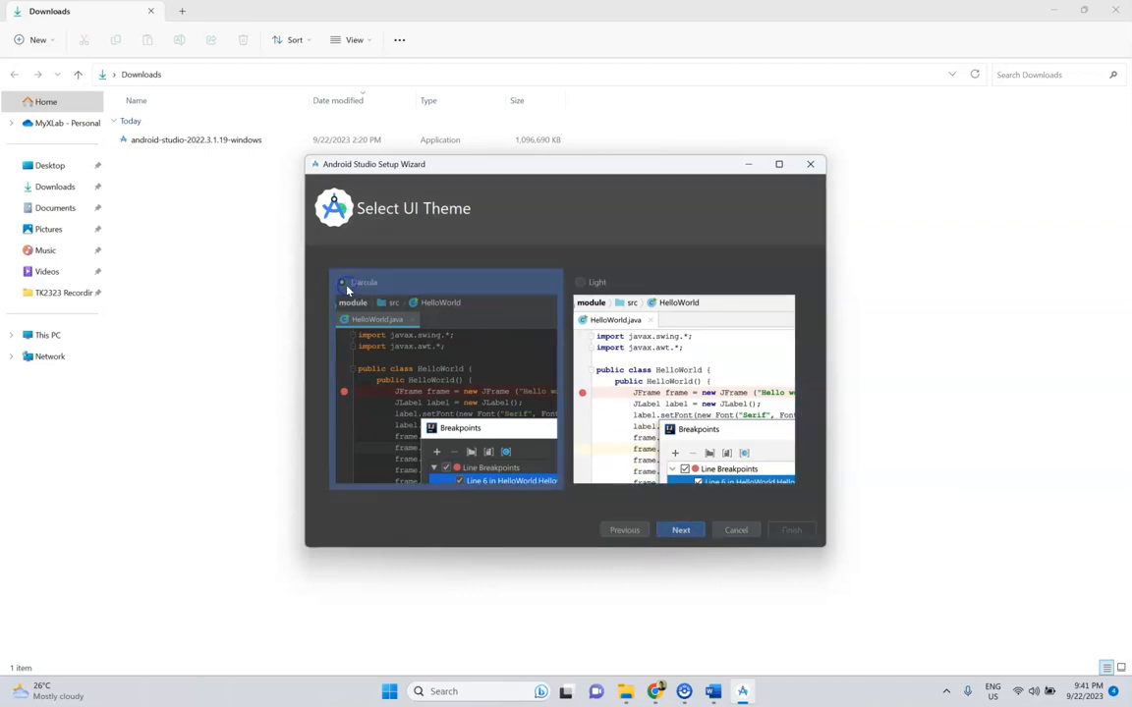
{"action": "left_click", "coordinate": [593, 284]}
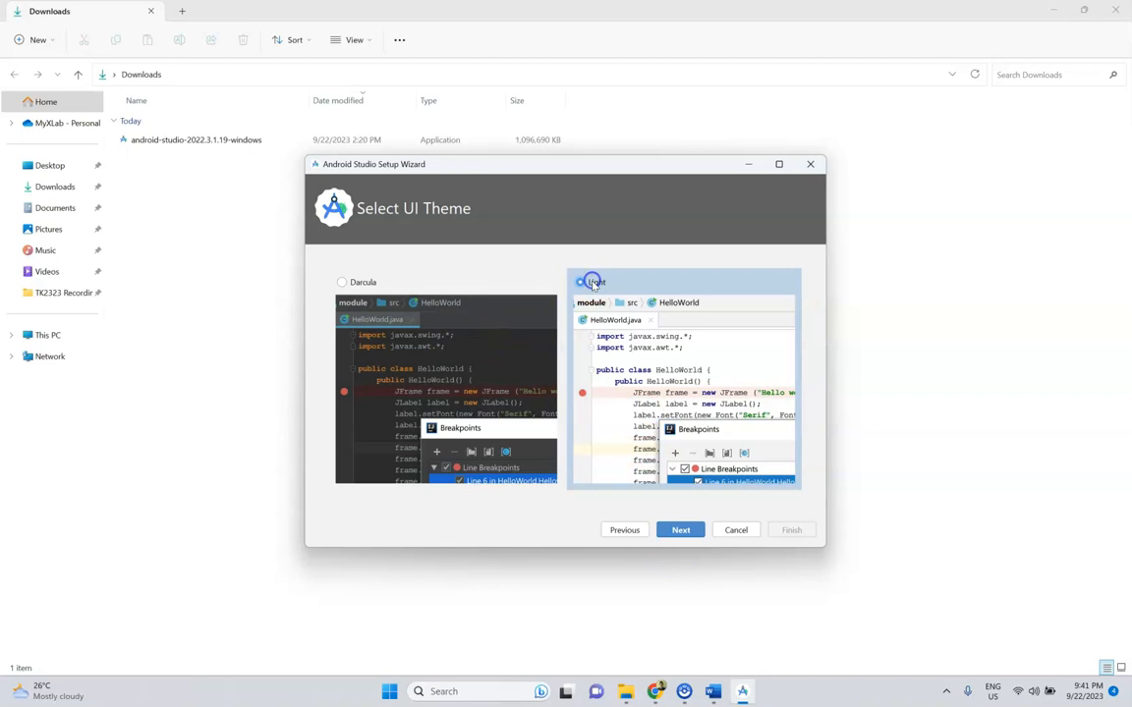
{"action": "left_click", "coordinate": [688, 529]}
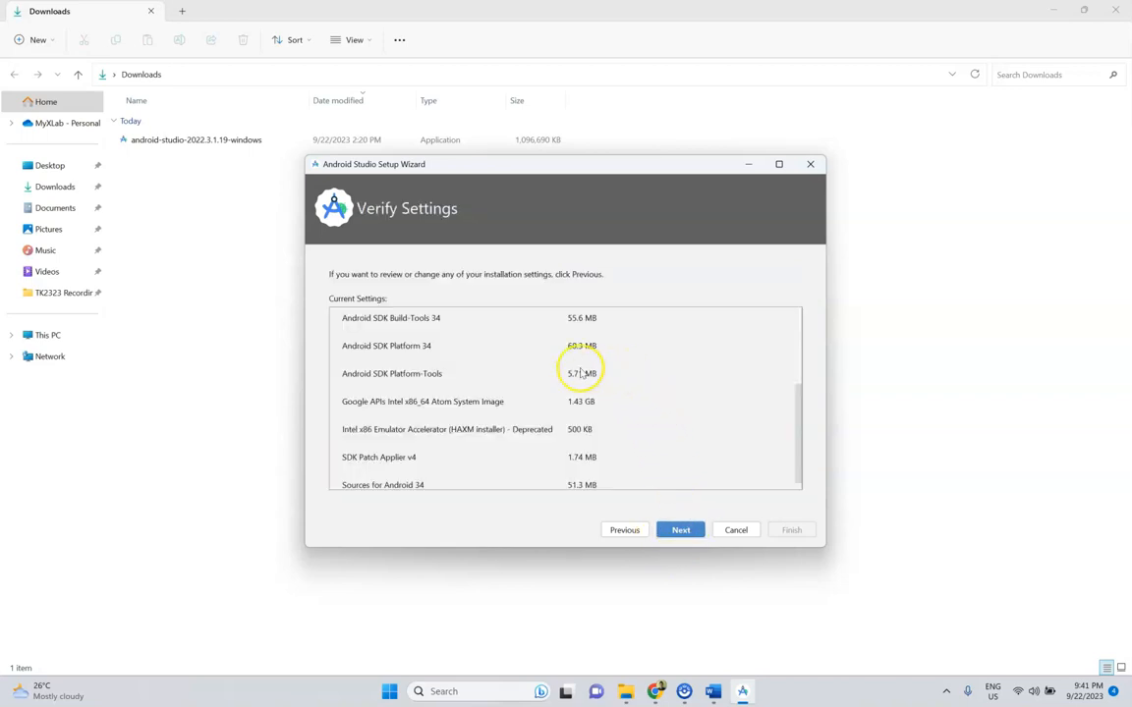
Step: Review the setup type, SDK folder and SDK components to download, and proceed to the license agreements
{"action": "scroll", "coordinate": [503, 365], "scroll_direction": "down", "scroll_amount": 1}
{"action": "scroll", "coordinate": [507, 367], "scroll_direction": "up", "scroll_amount": 5}
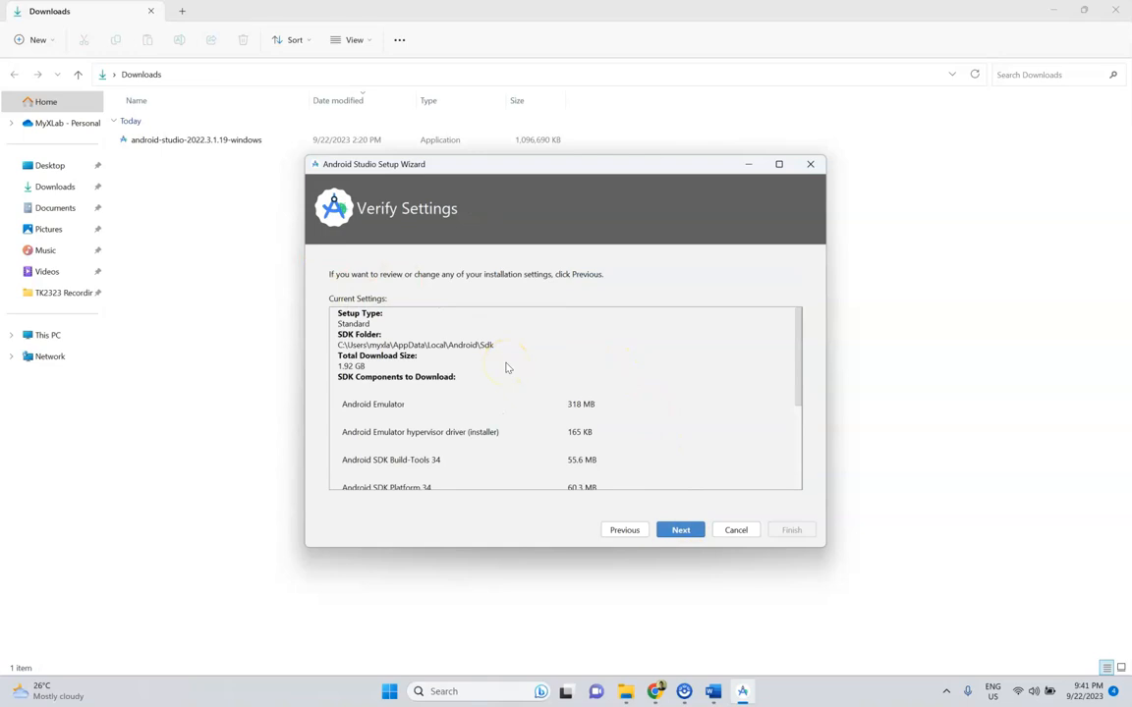
{"action": "scroll", "coordinate": [507, 367], "scroll_direction": "down", "scroll_amount": 5}
{"action": "left_click", "coordinate": [687, 531]}
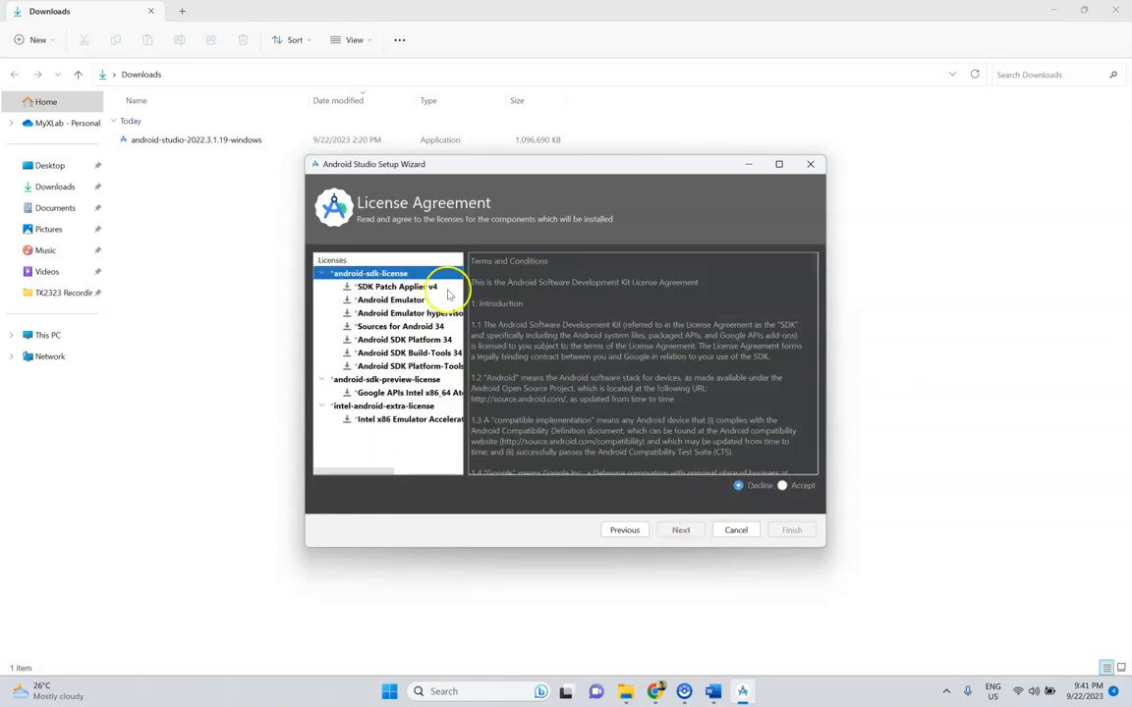
Step: Accept the android-sdk, android-sdk-preview and intel-android-extra licenses and start downloading the components
{"action": "left_click", "coordinate": [782, 485]}
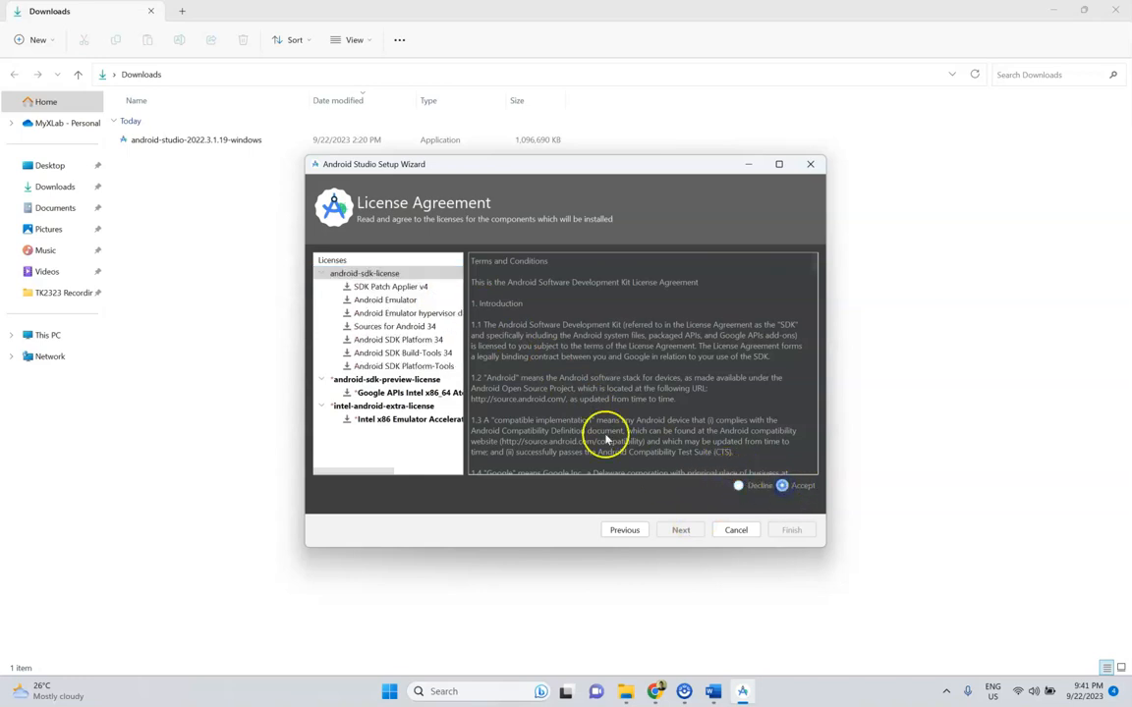
{"action": "left_click", "coordinate": [388, 380]}
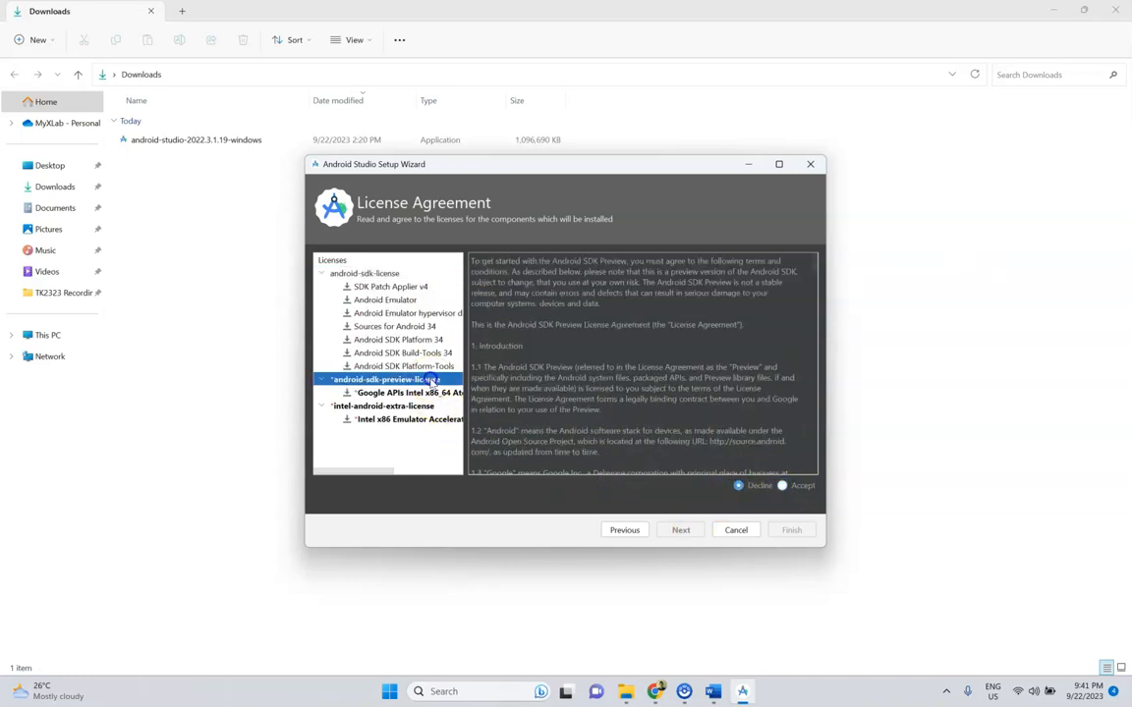
{"action": "left_click", "coordinate": [791, 485]}
{"action": "left_click", "coordinate": [425, 406]}
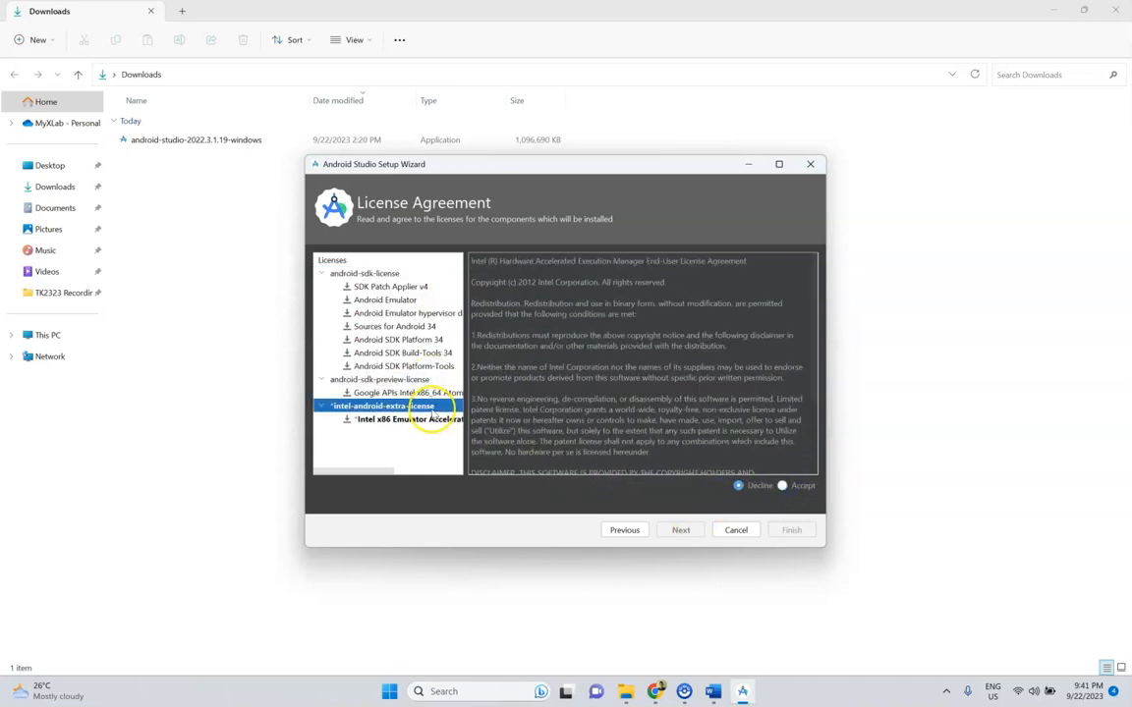
{"action": "left_click", "coordinate": [782, 485]}
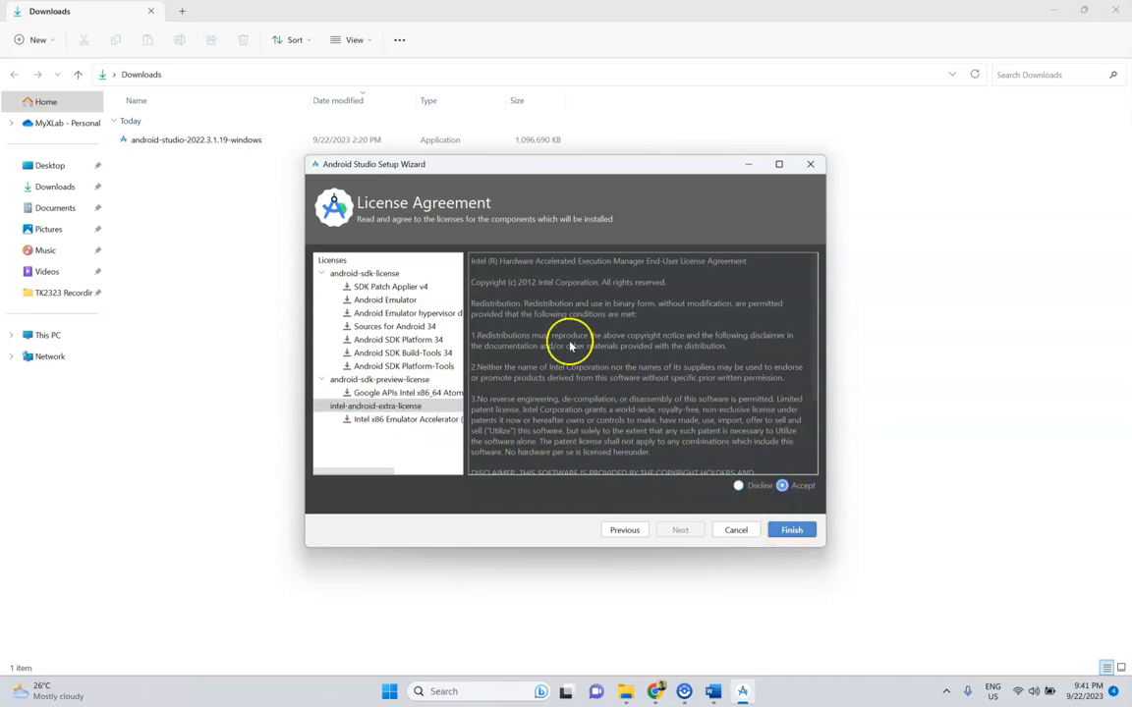
{"action": "left_click", "coordinate": [796, 531]}
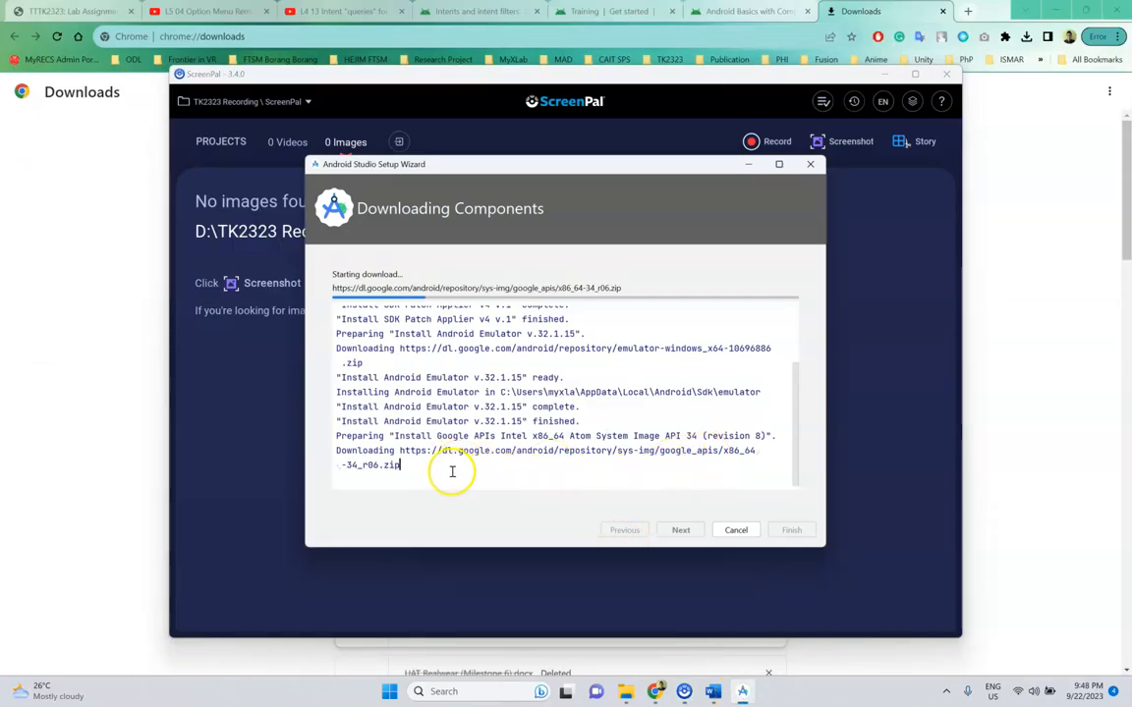
Step: Copy the x86_64-34_r06.zip system image URL from the download log and open it in Chrome to download the file directly
{"action": "left_click_drag", "start_coordinate": [418, 463], "coordinate": [401, 453]}
{"action": "key", "text": "ctrl+c"}
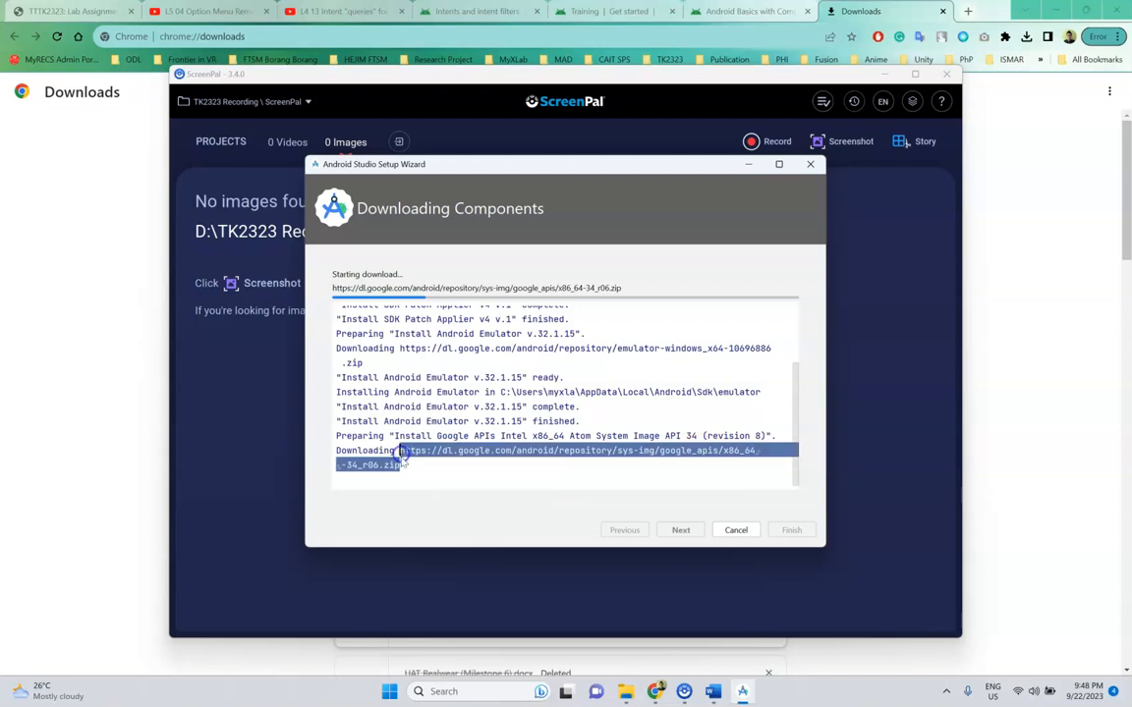
{"action": "left_click", "coordinate": [779, 36]}
{"action": "key", "text": "ctrl+v"}
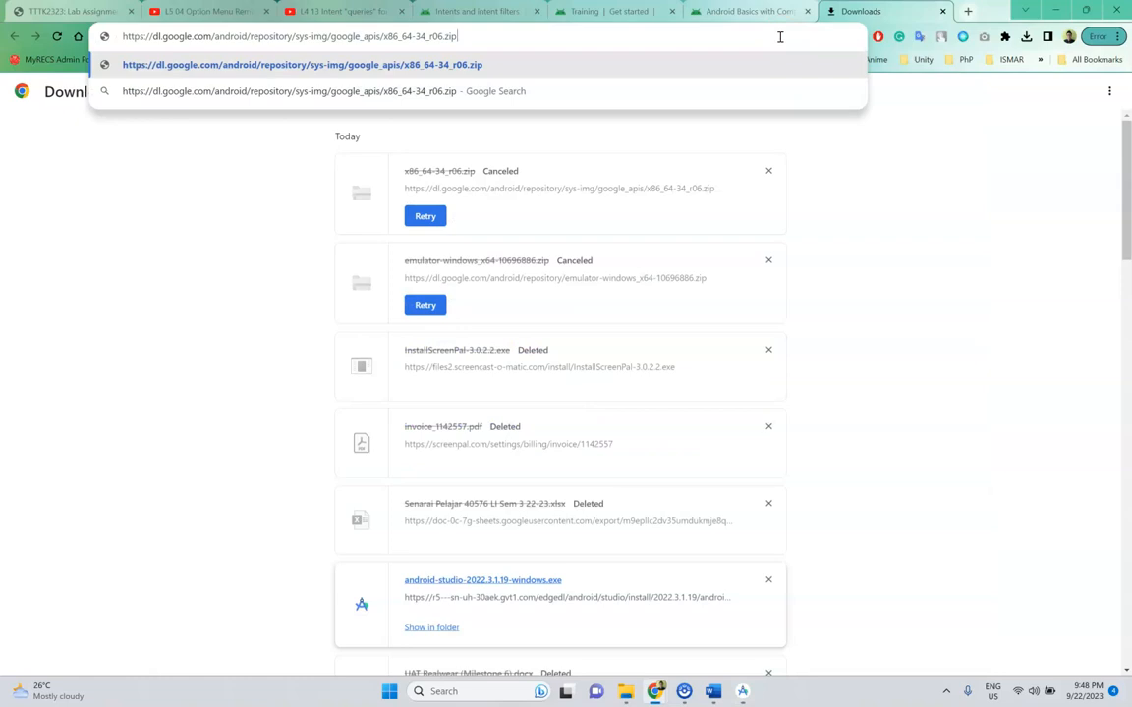
{"action": "key", "text": "Return"}
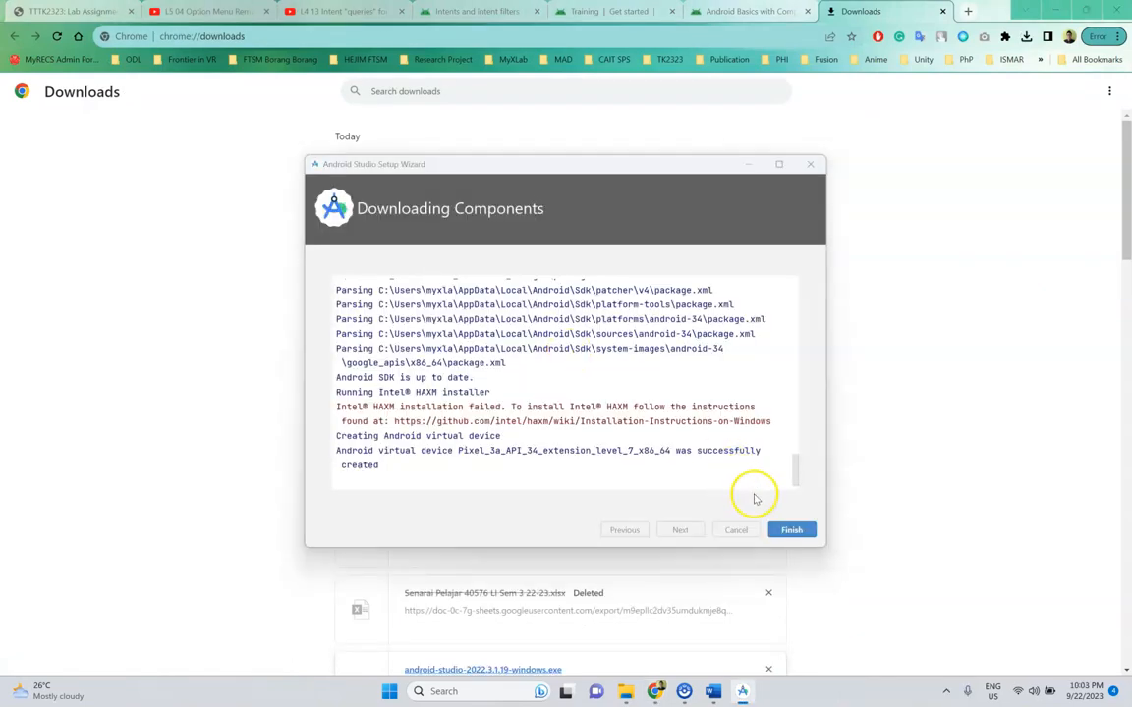
Step: Finish the setup wizard and start a new phone and tablet project from the Empty Views Activity template
{"action": "left_click", "coordinate": [792, 530]}
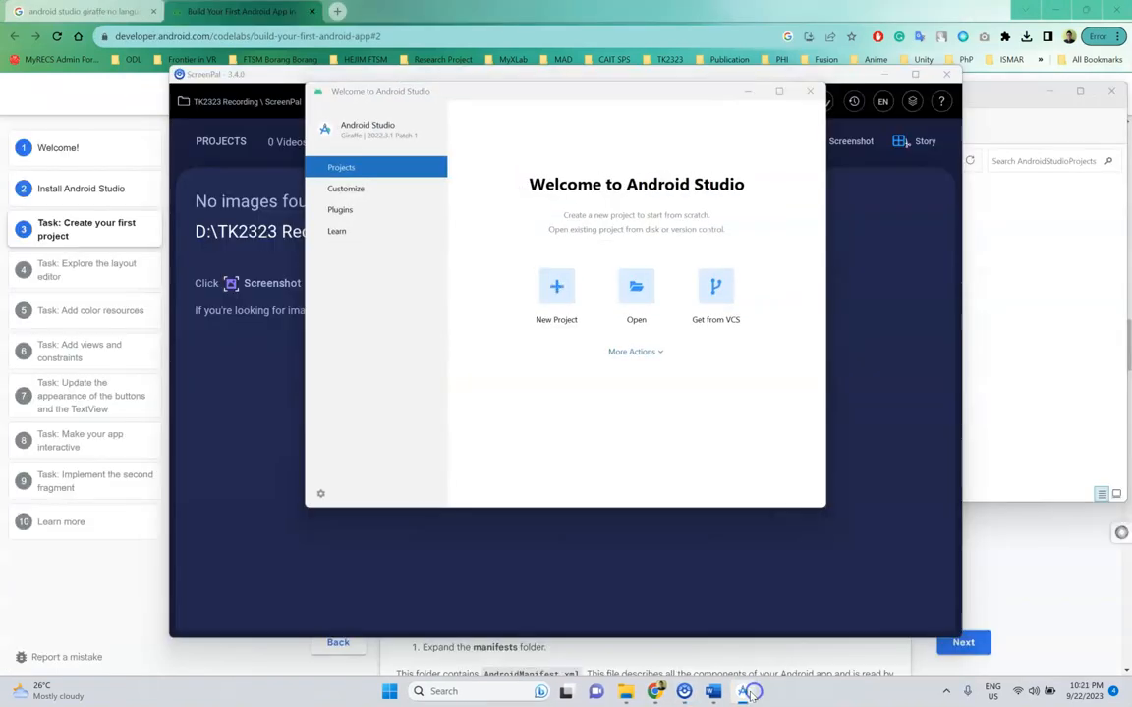
{"action": "left_click", "coordinate": [606, 391]}
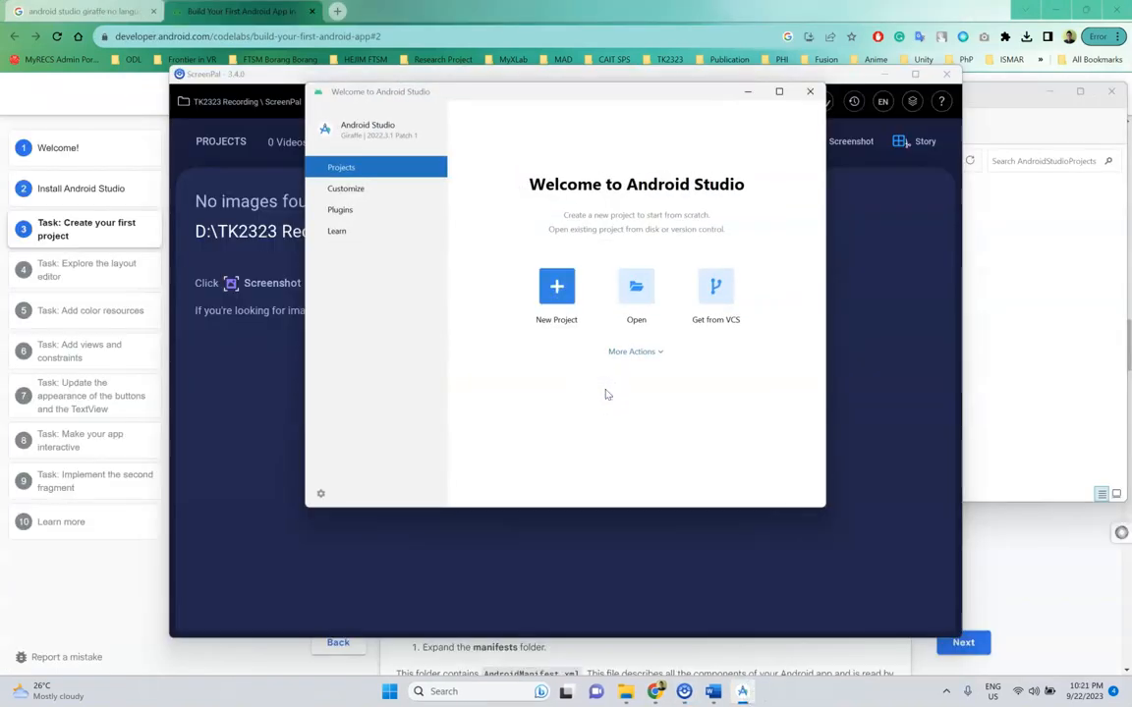
{"action": "left_click", "coordinate": [556, 285]}
{"action": "left_click", "coordinate": [609, 321]}
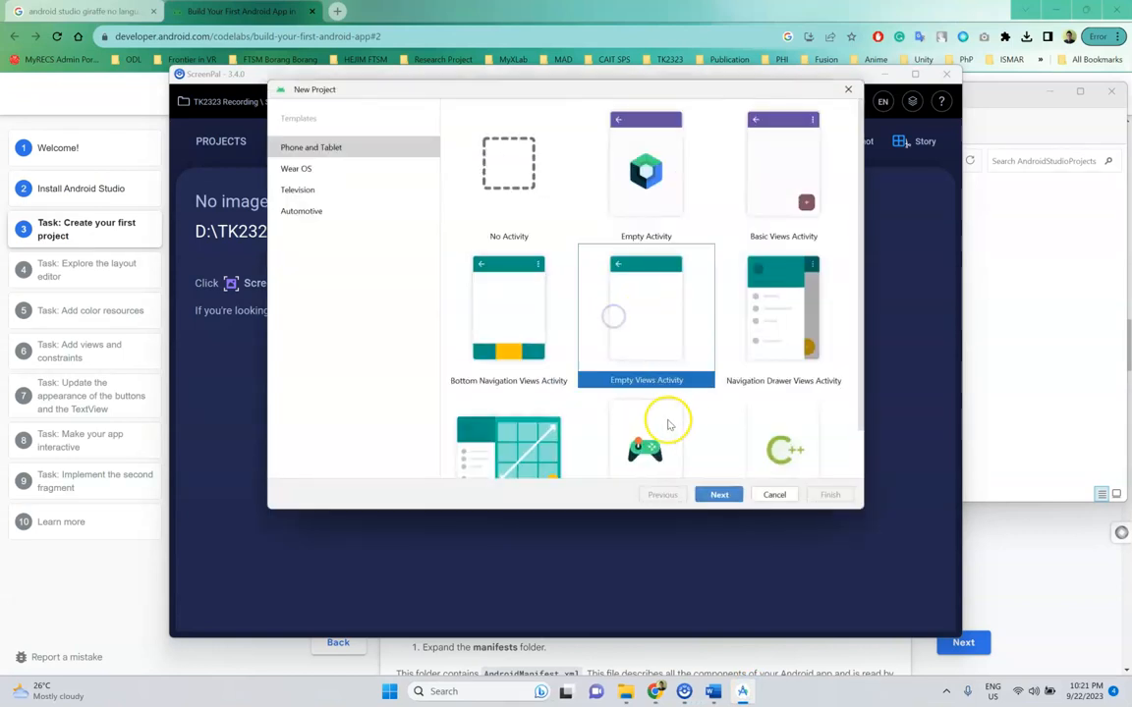
{"action": "left_click", "coordinate": [720, 497]}
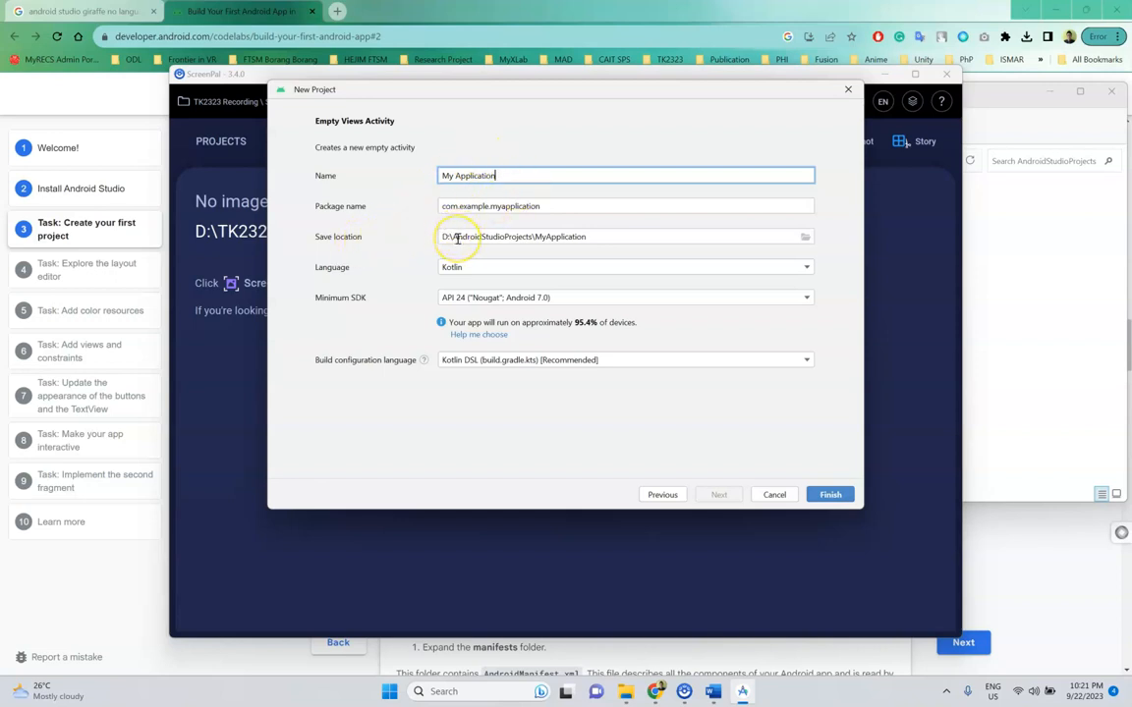
Step: Check the save location D:\AndroidStudioProjects against the folders on the D: drive in File Explorer, and return to the New Project dialog
{"action": "left_click_drag", "start_coordinate": [443, 236], "coordinate": [535, 239]}
{"action": "mouse_move", "coordinate": [626, 688]}
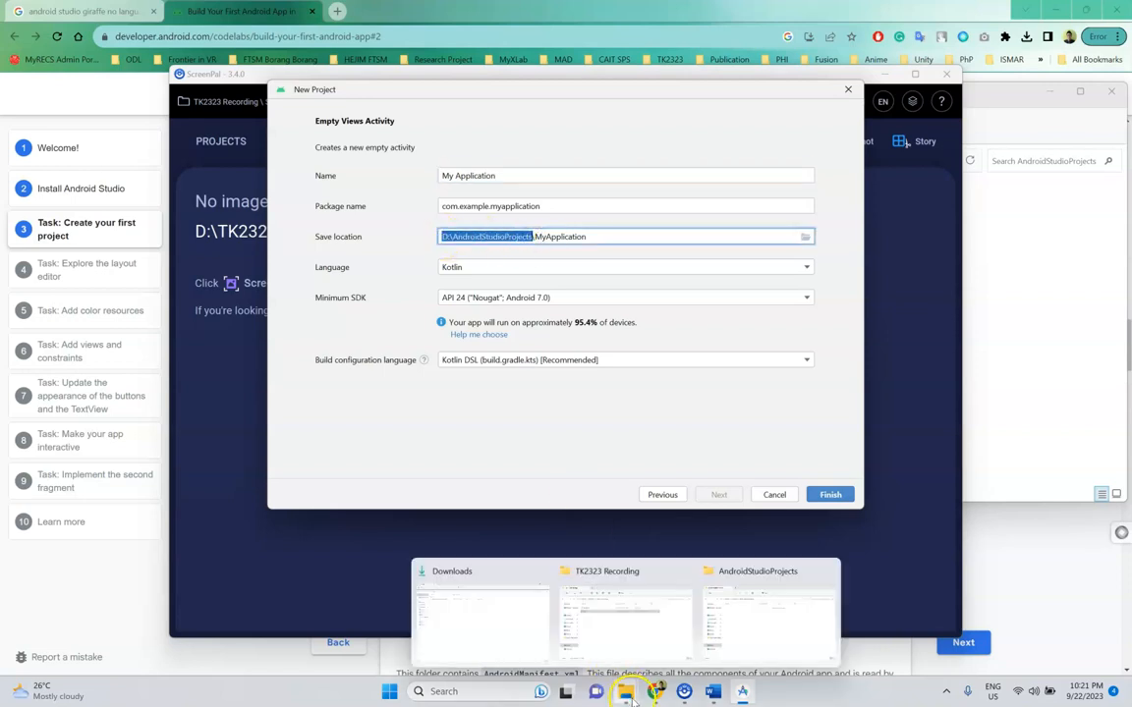
{"action": "left_click", "coordinate": [729, 621]}
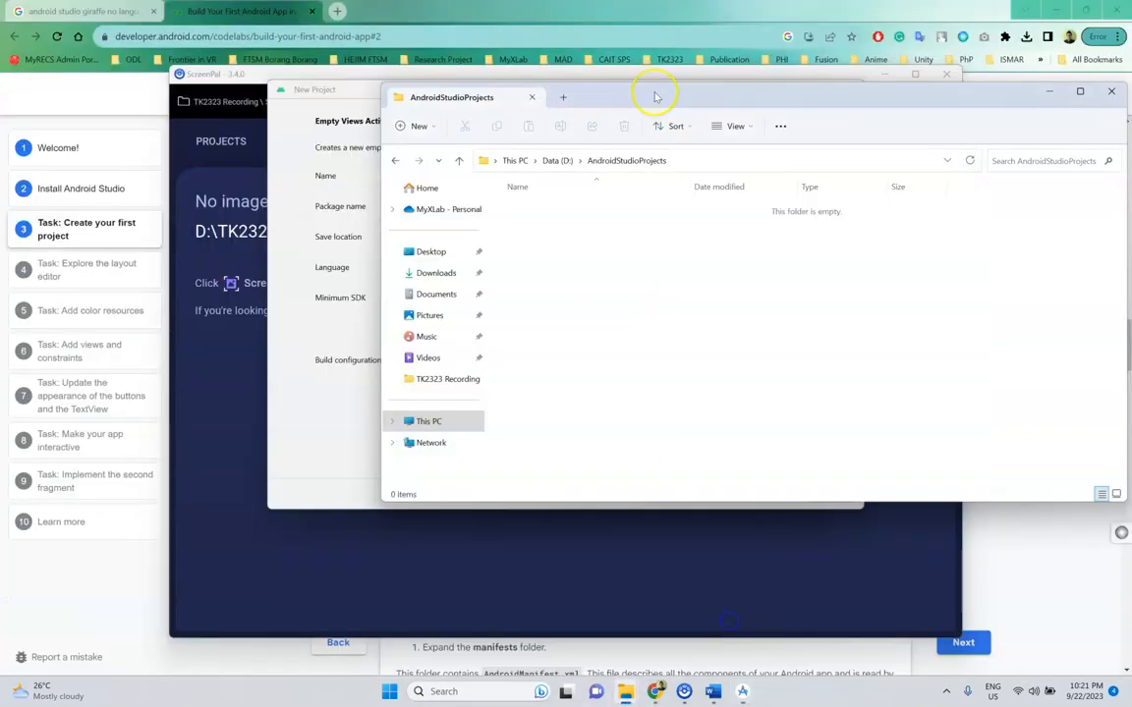
{"action": "left_click", "coordinate": [558, 160]}
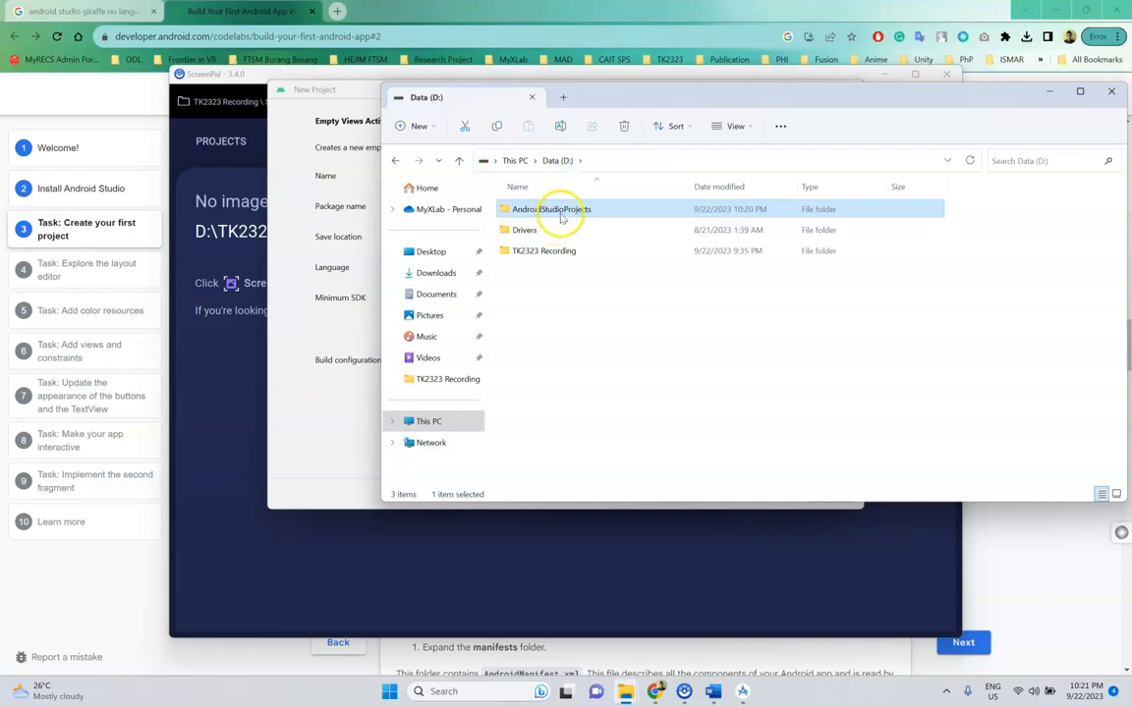
{"action": "left_click_drag", "start_coordinate": [666, 102], "coordinate": [931, 113]}
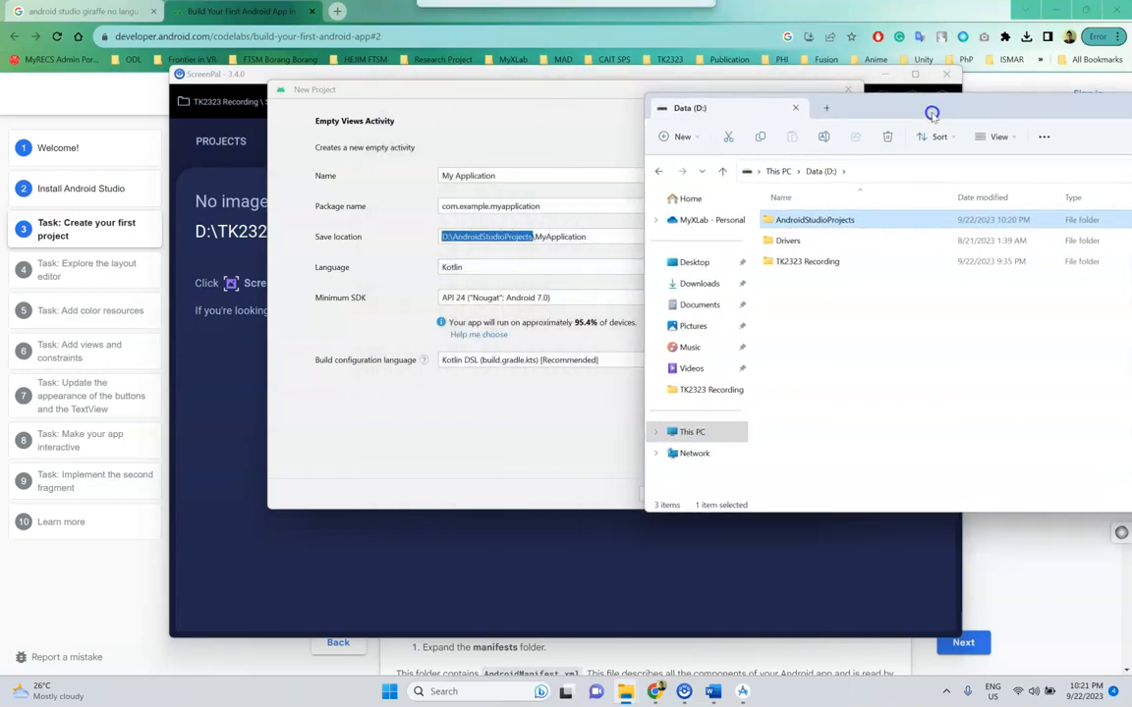
{"action": "left_click", "coordinate": [596, 236]}
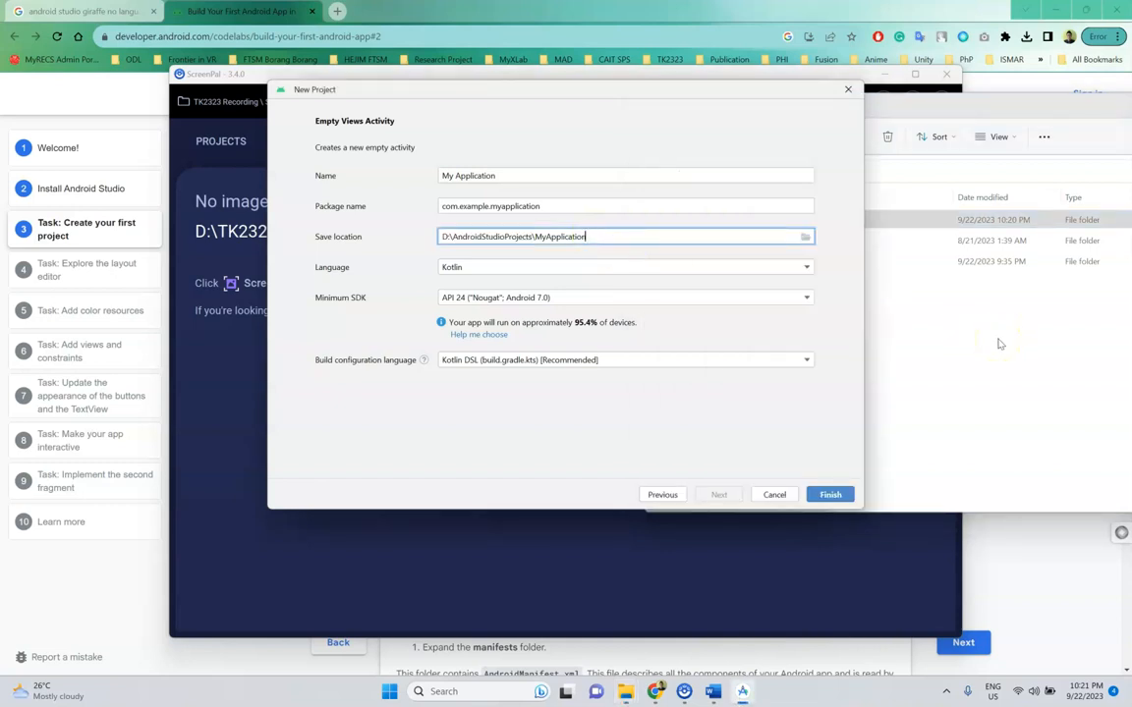
Step: Name the project FirstApp and set its language to Java
{"action": "left_click", "coordinate": [660, 180]}
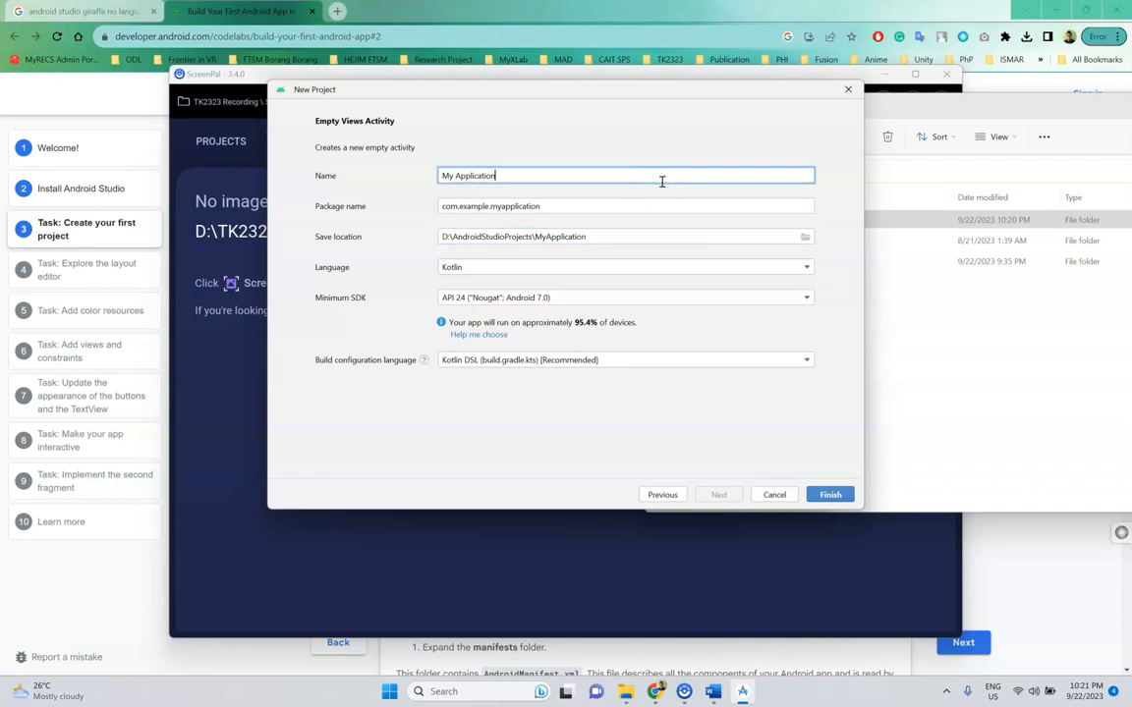
{"action": "key", "text": "ctrl+a"}
{"action": "type", "text": "FirstApp"}
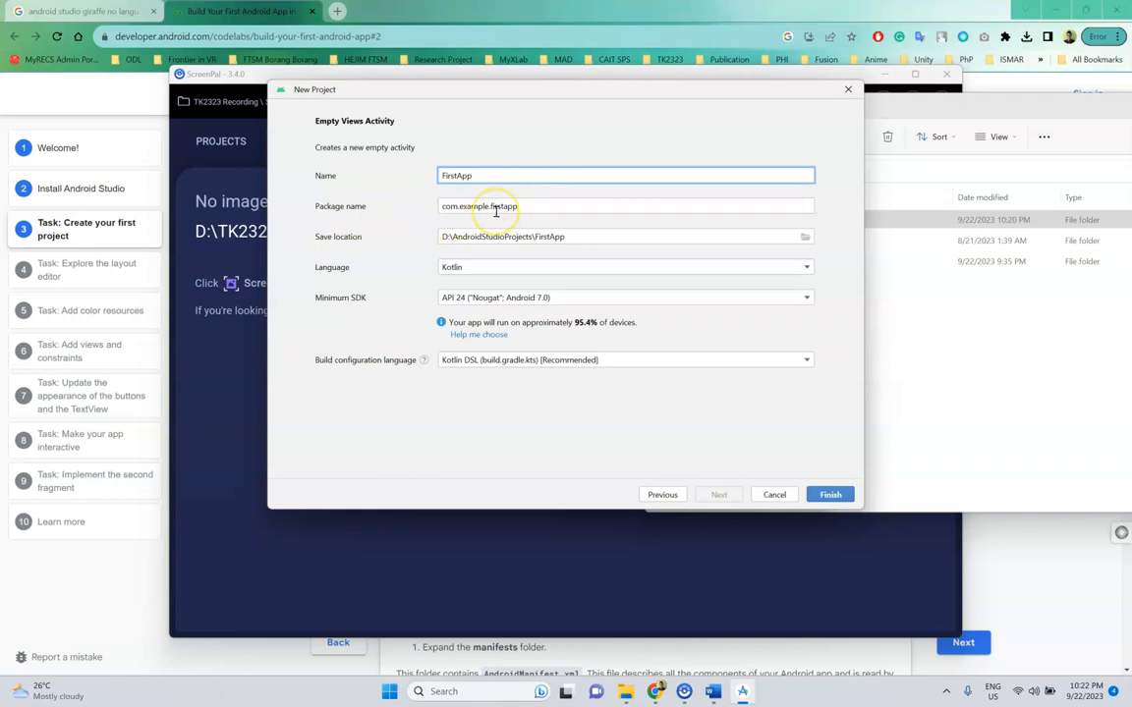
{"action": "left_click", "coordinate": [629, 267]}
{"action": "left_click", "coordinate": [624, 284]}
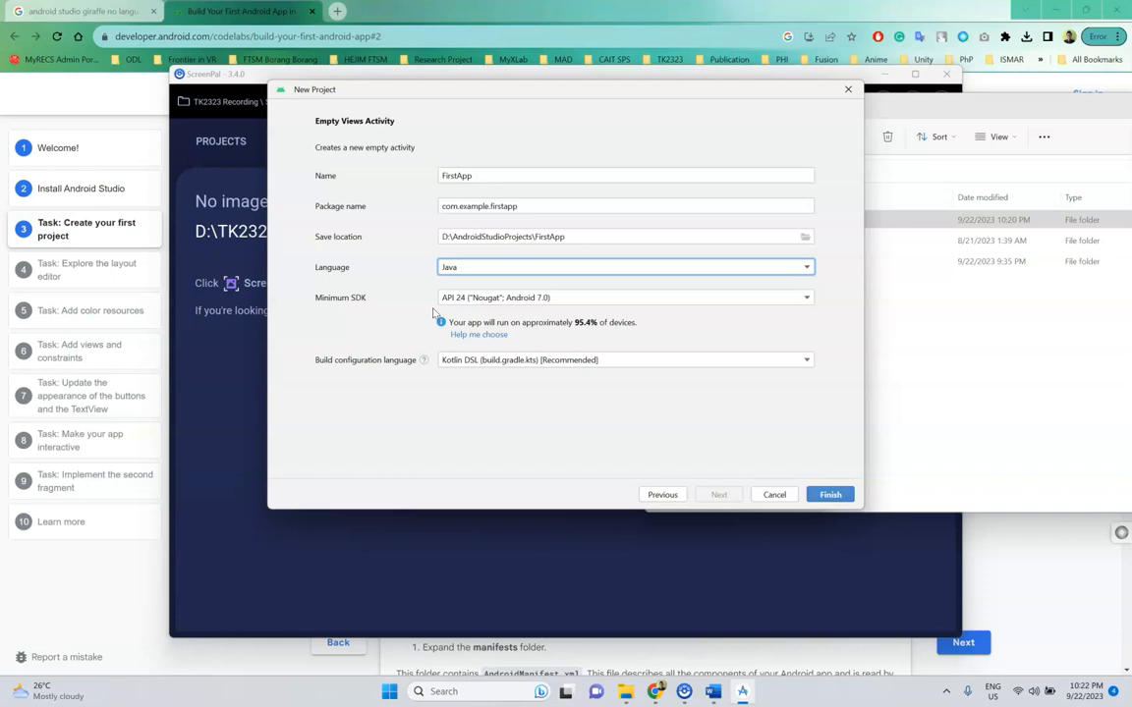
Step: Review the Android API version distribution for the minimum SDK, and create the project with API 24 ("Nougat"; Android 7.0)
{"action": "left_click", "coordinate": [491, 335]}
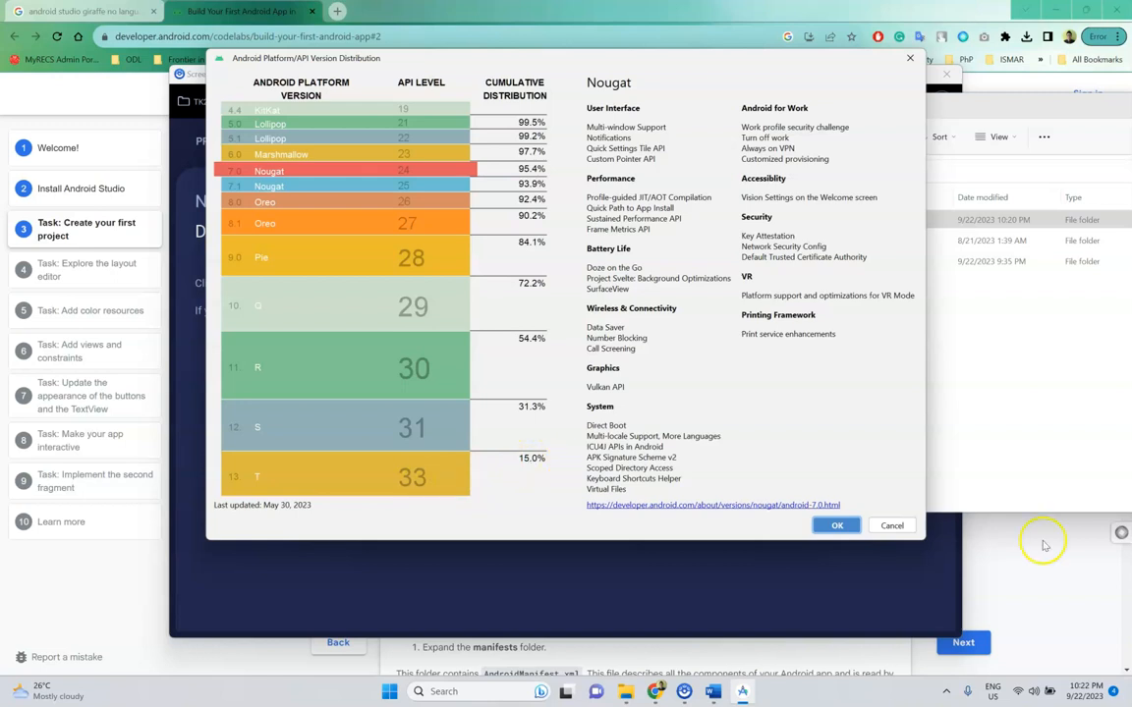
{"action": "left_click", "coordinate": [848, 526]}
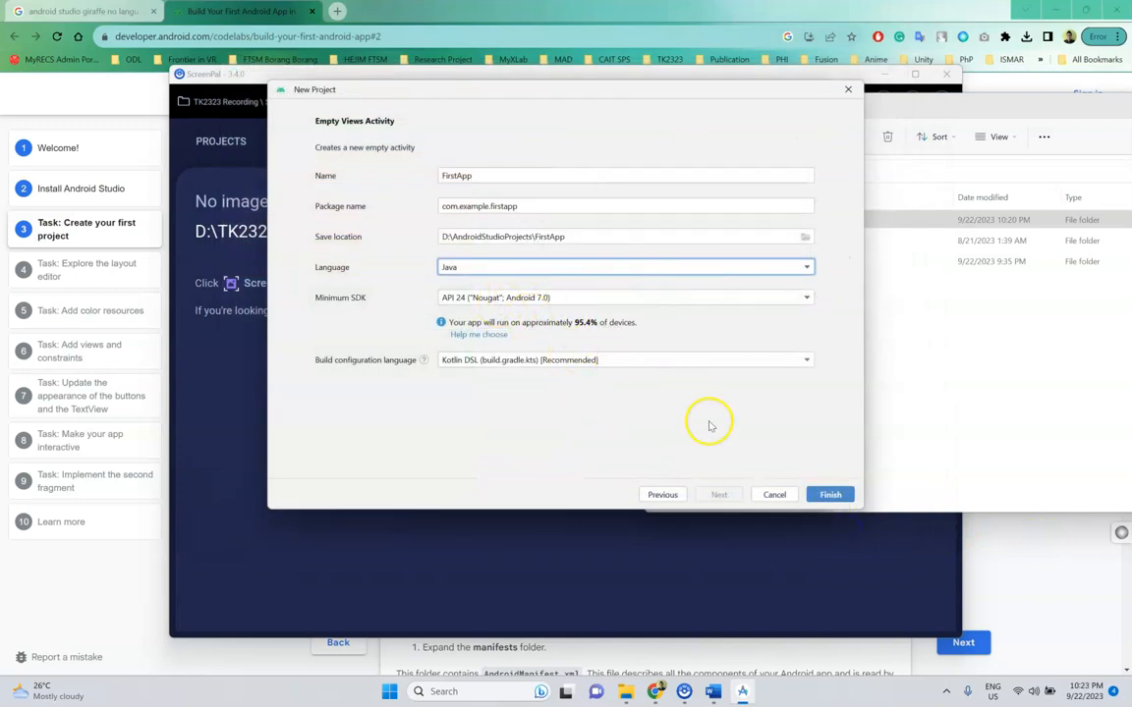
{"action": "left_click", "coordinate": [828, 496]}
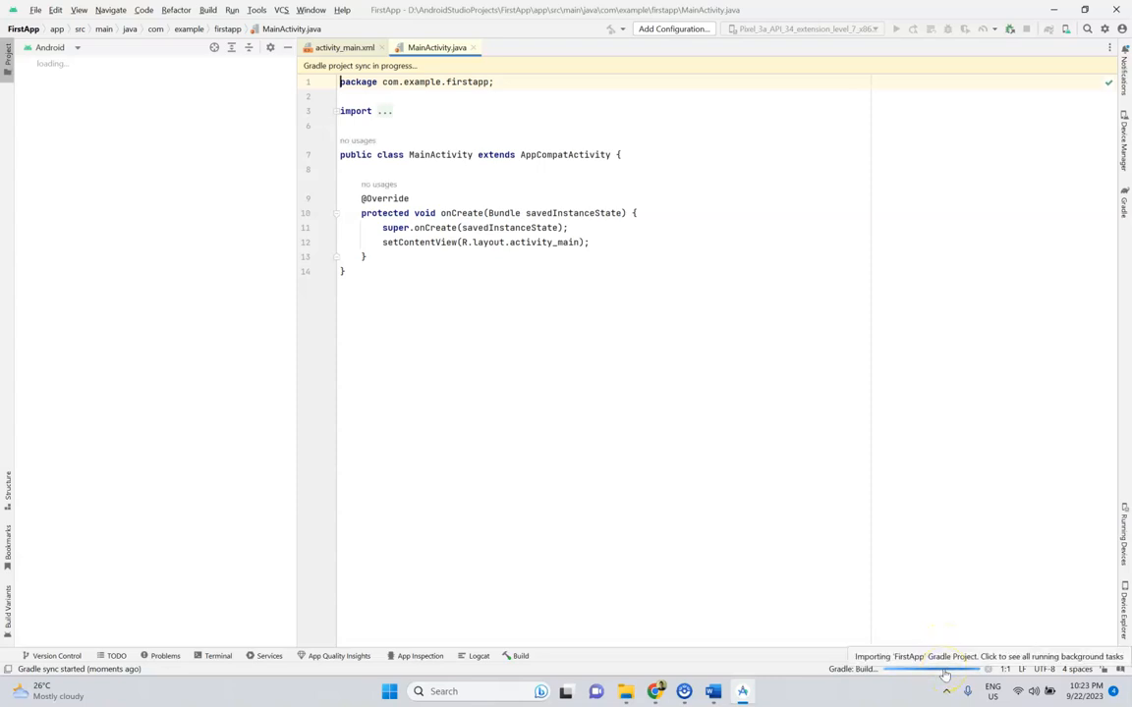
{"action": "left_click", "coordinate": [820, 674]}
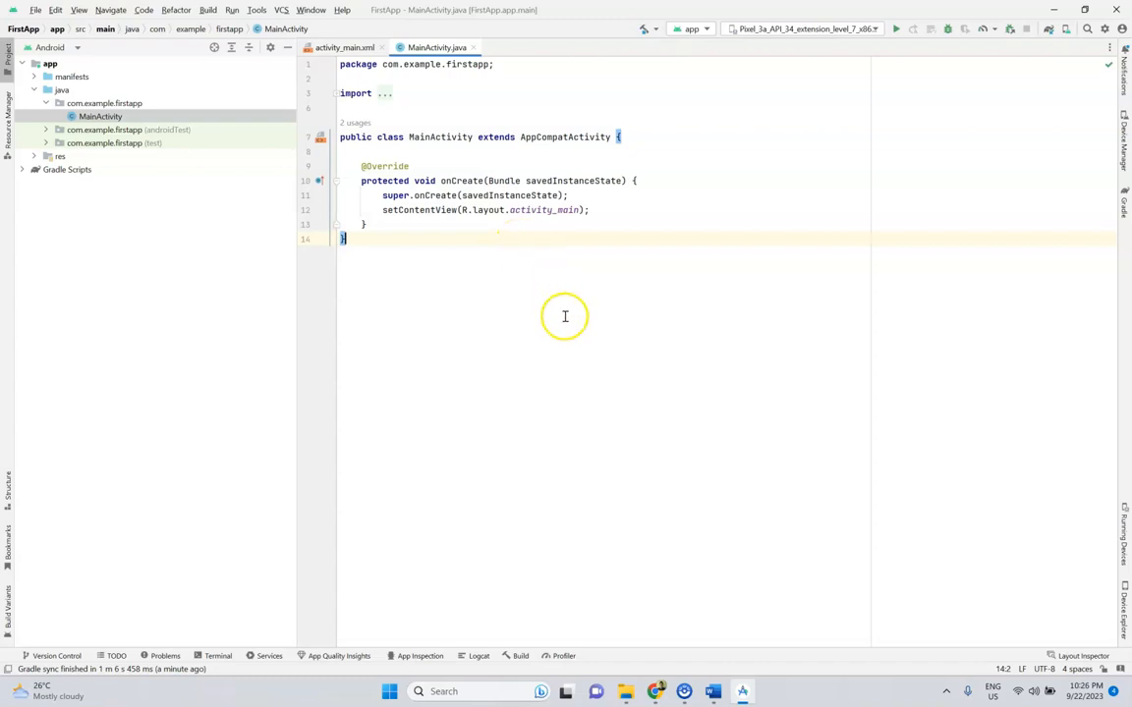
Step: Look up the FirstApp project folder in D:\AndroidStudioProjects with File Explorer, and return to Android Studio
{"action": "mouse_move", "coordinate": [624, 690]}
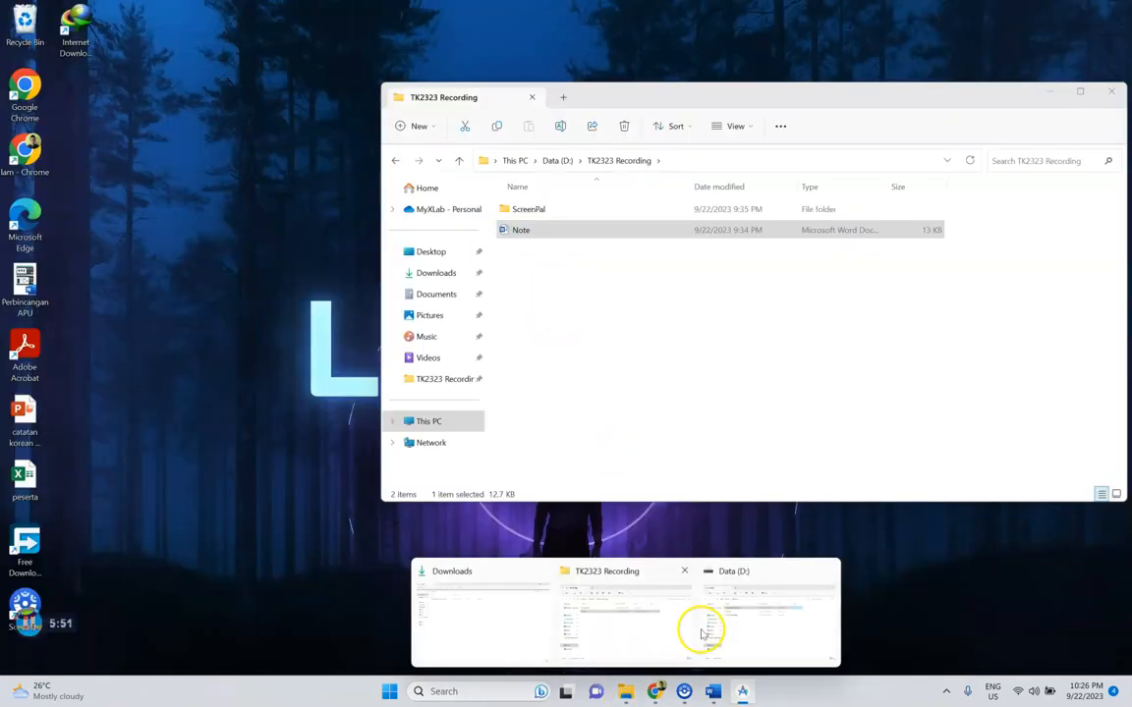
{"action": "left_click", "coordinate": [700, 629]}
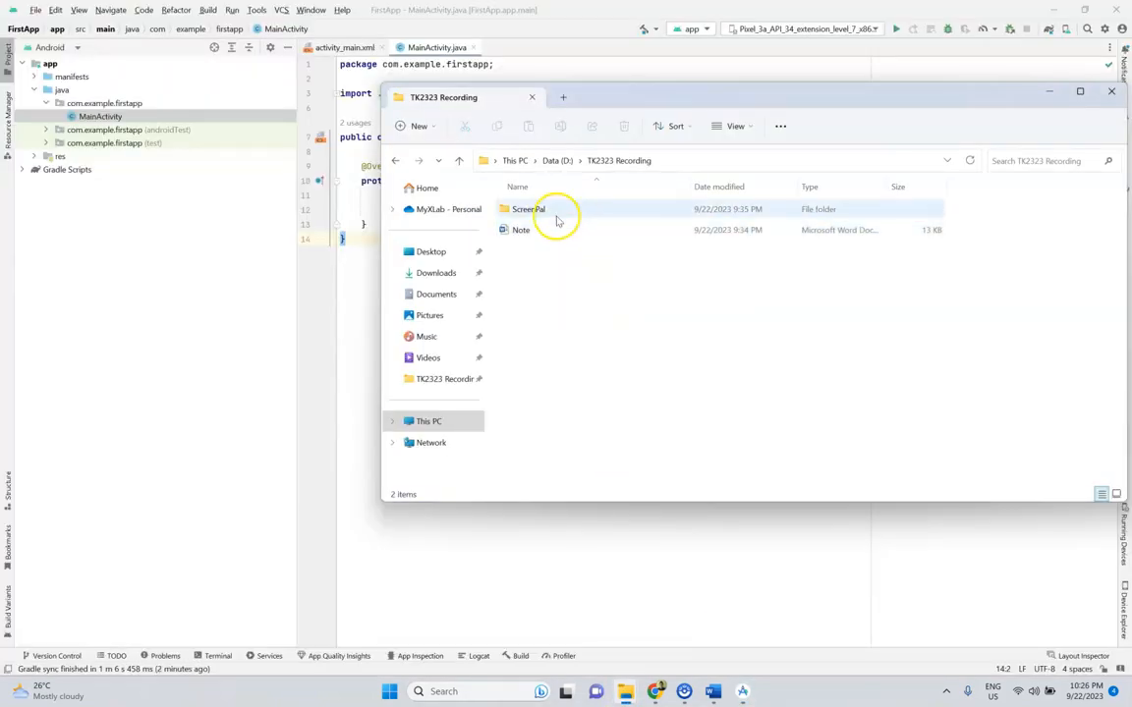
{"action": "left_click", "coordinate": [556, 160]}
{"action": "double_click", "coordinate": [549, 212]}
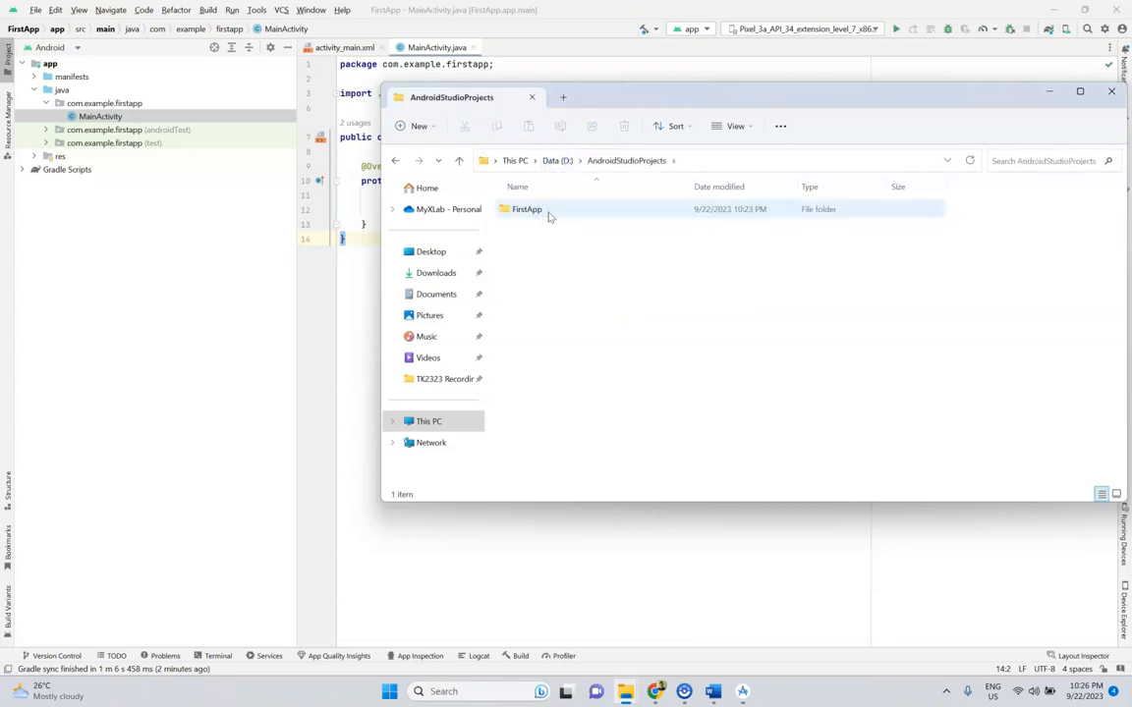
{"action": "left_click", "coordinate": [524, 214]}
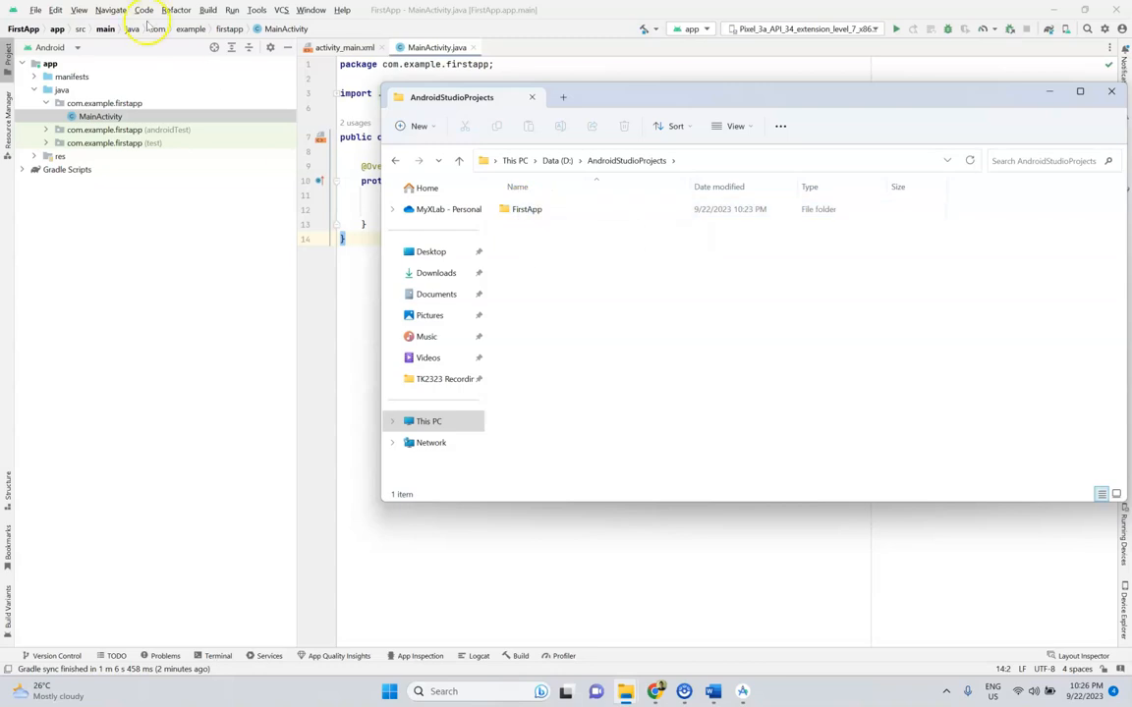
{"action": "left_click", "coordinate": [224, 290]}
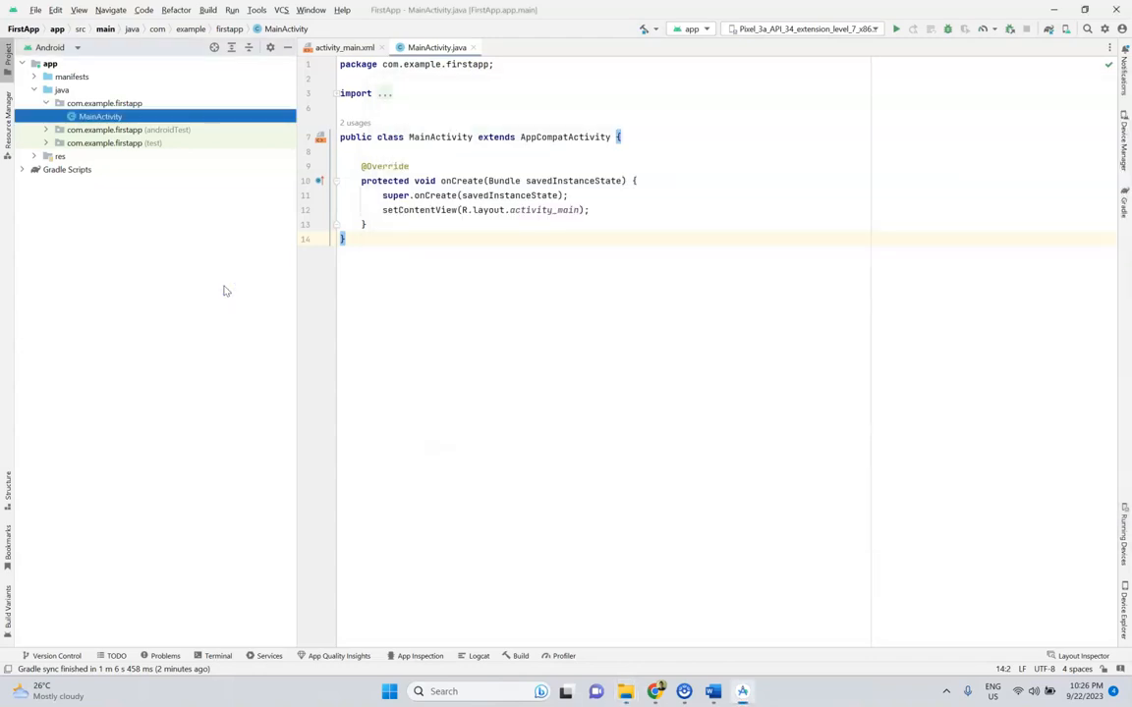